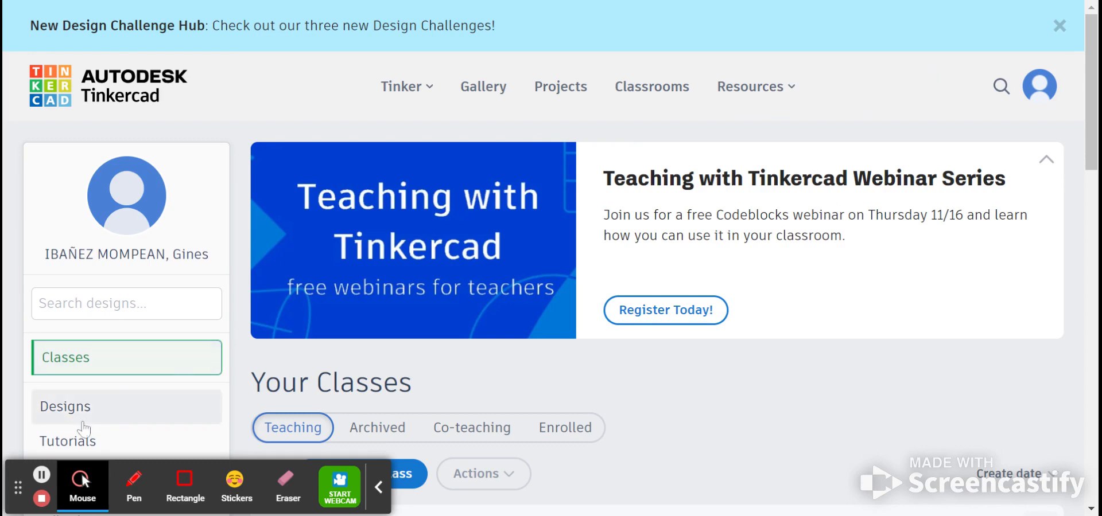
Create a new circuit design from the Tinkercad designs page.
left_click(86, 412)
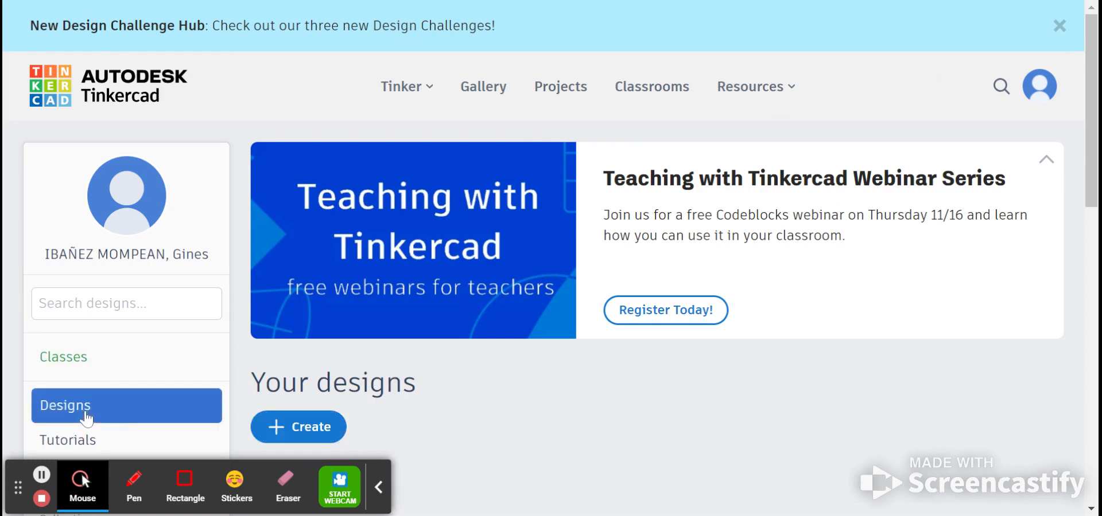
left_click(321, 431)
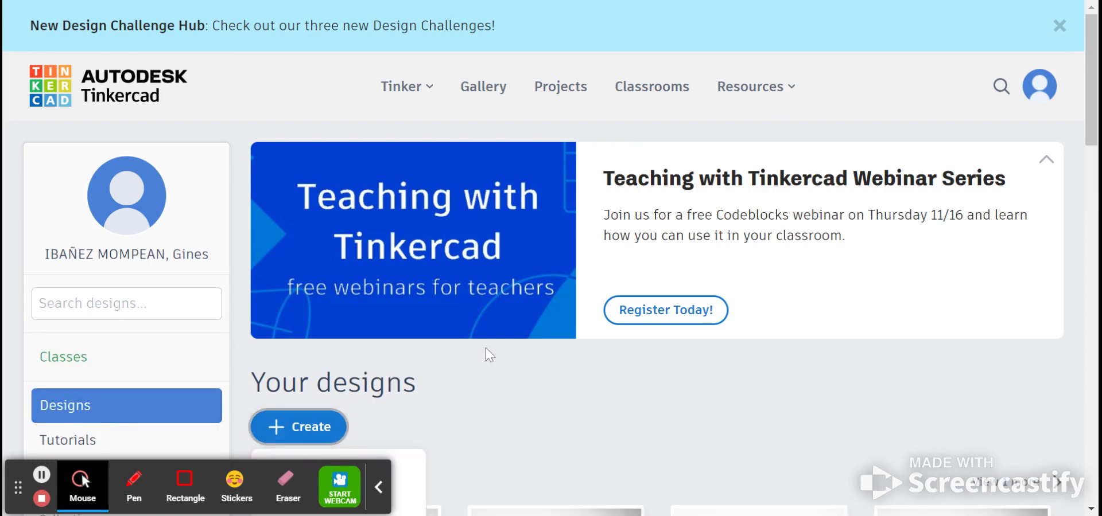
scroll(487, 354, "down", 4)
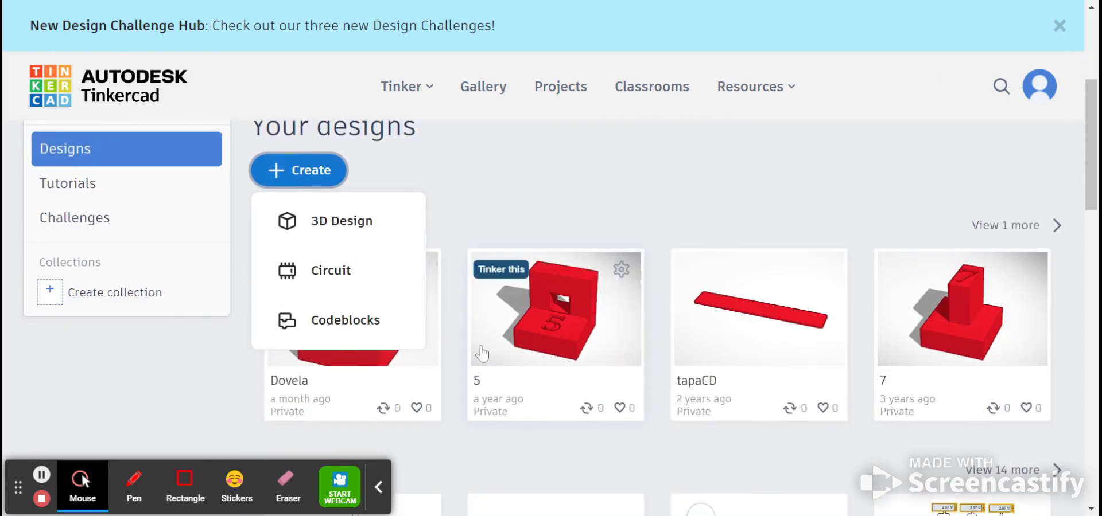
left_click(333, 274)
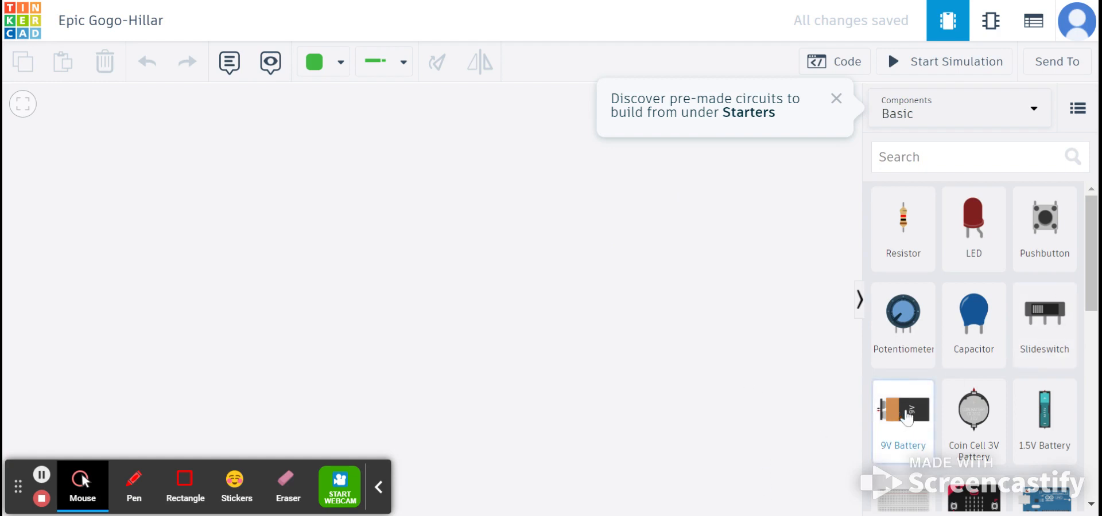
Add a 9V battery, rotate it until its terminals point straight down, and move it lower in the workspace.
left_click_drag(906, 417, 452, 358)
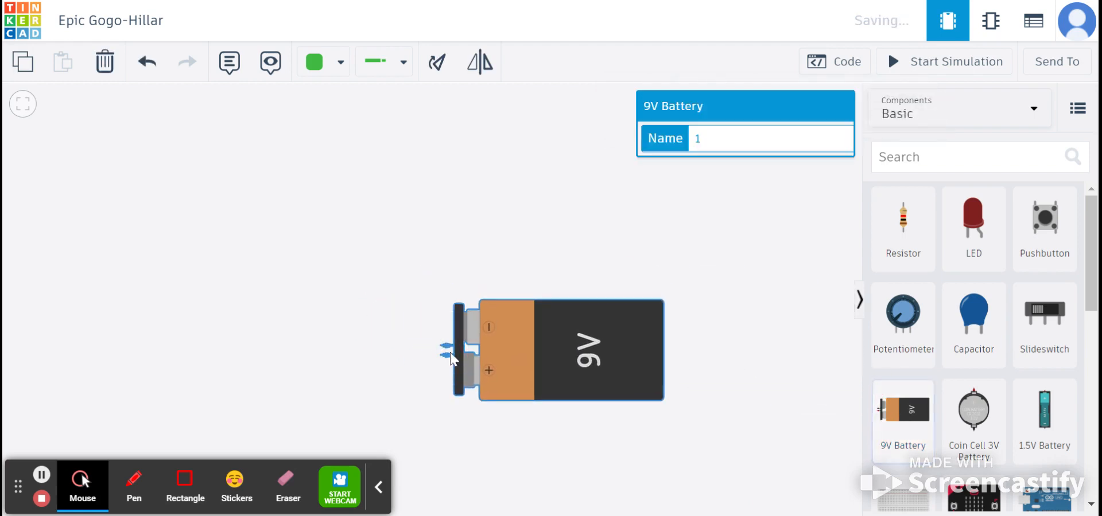
left_click(435, 60)
left_click(436, 64)
left_click(436, 63)
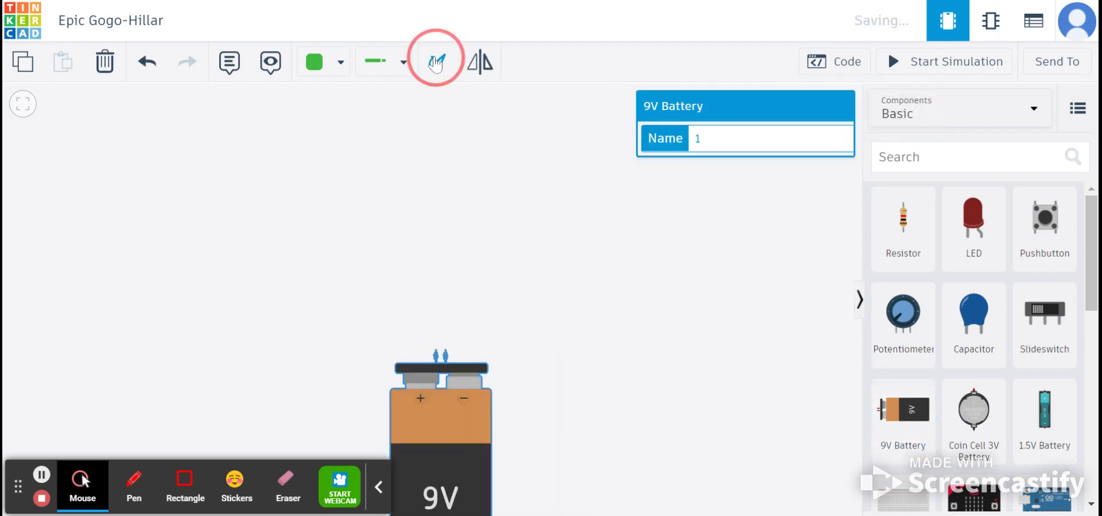
left_click(435, 63)
left_click(435, 64)
left_click(435, 63)
left_click(435, 63)
left_click(435, 63)
left_click(435, 63)
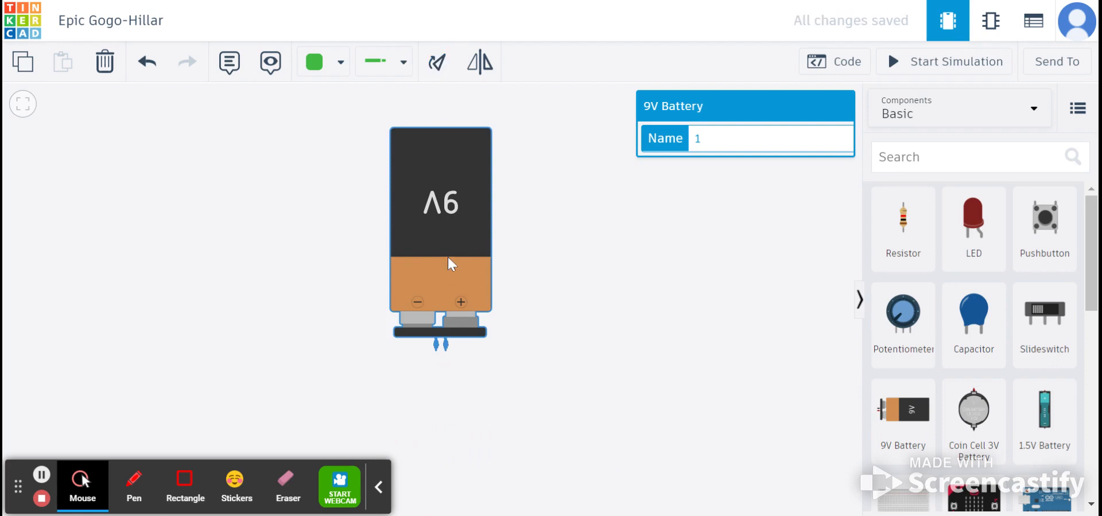
left_click_drag(448, 258, 499, 365)
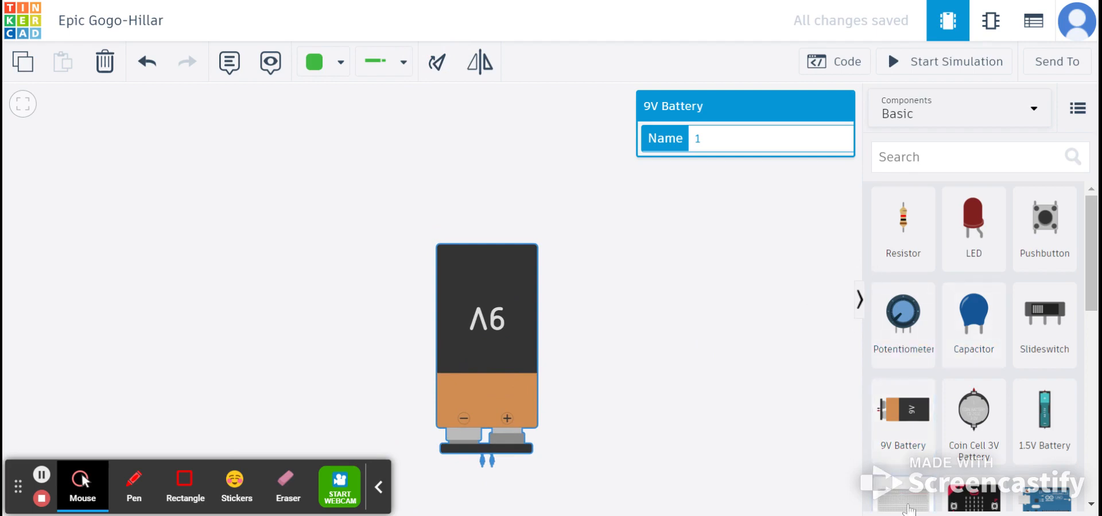
Add a small breadboard above the 9V battery and shift the battery down until it clears the board.
left_click_drag(909, 508, 501, 161)
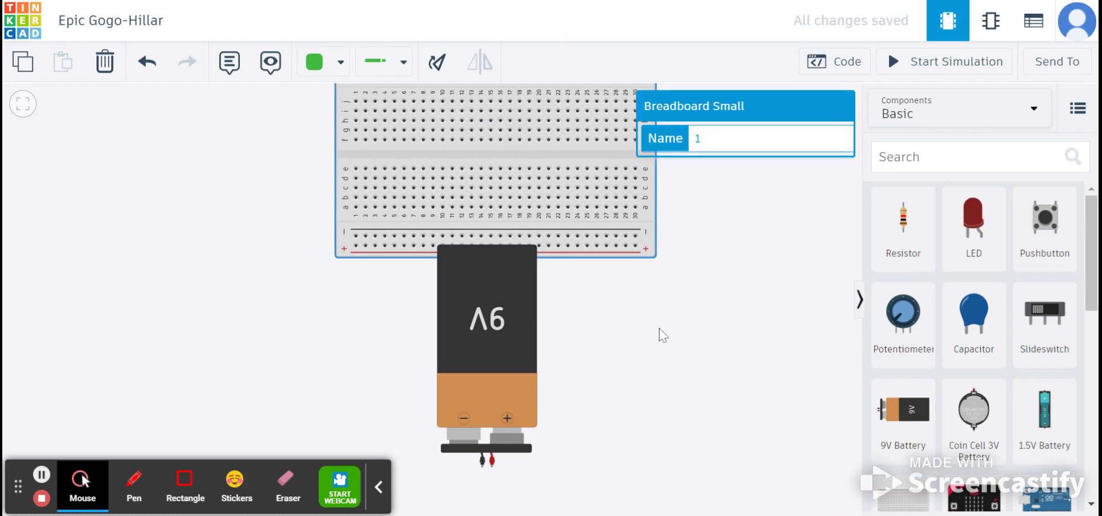
scroll(661, 330, "up", 1)
scroll(663, 336, "down", 3)
scroll(665, 343, "up", 1)
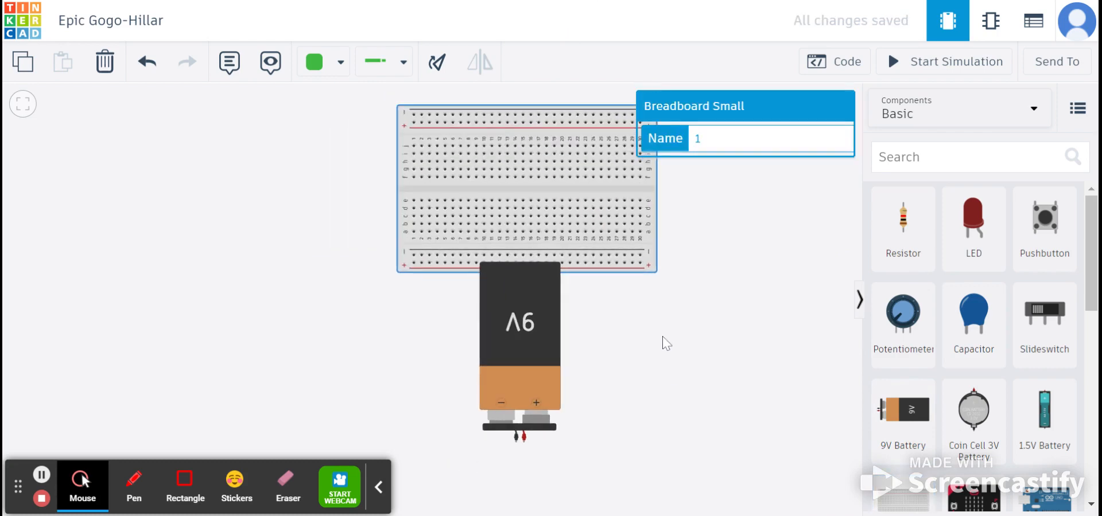
scroll(664, 342, "down", 1)
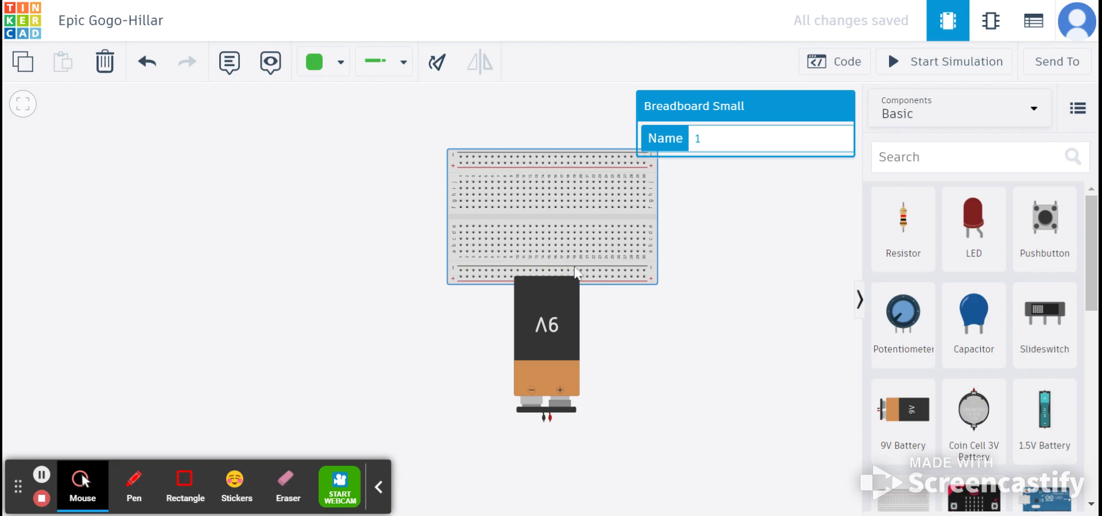
left_click_drag(548, 333, 555, 350)
Add a resistor, rotate it horizontal, and seat it in row g of the breadboard across columns 7 to 11.
left_click_drag(906, 233, 715, 207)
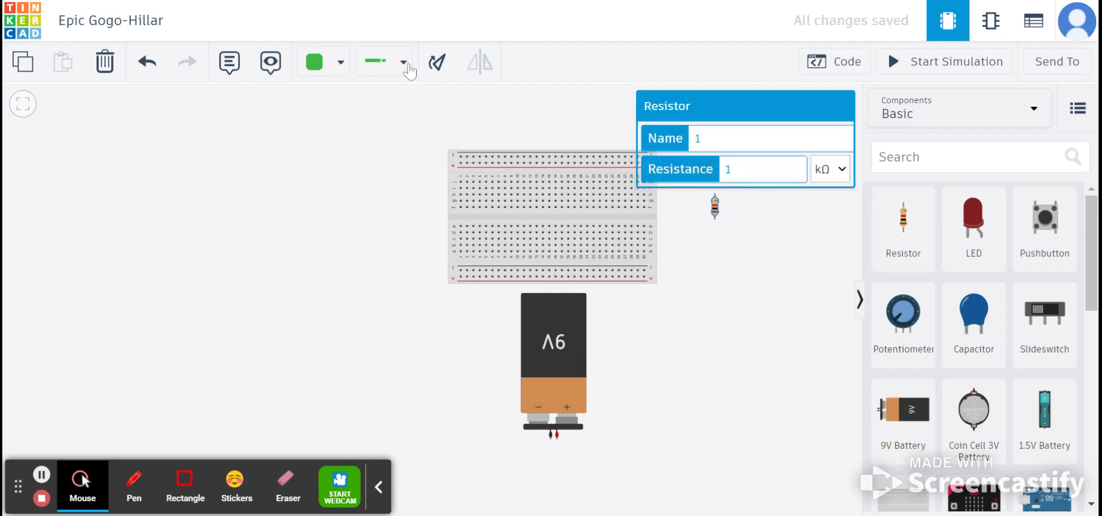
left_click(436, 70)
left_click_drag(725, 209, 516, 207)
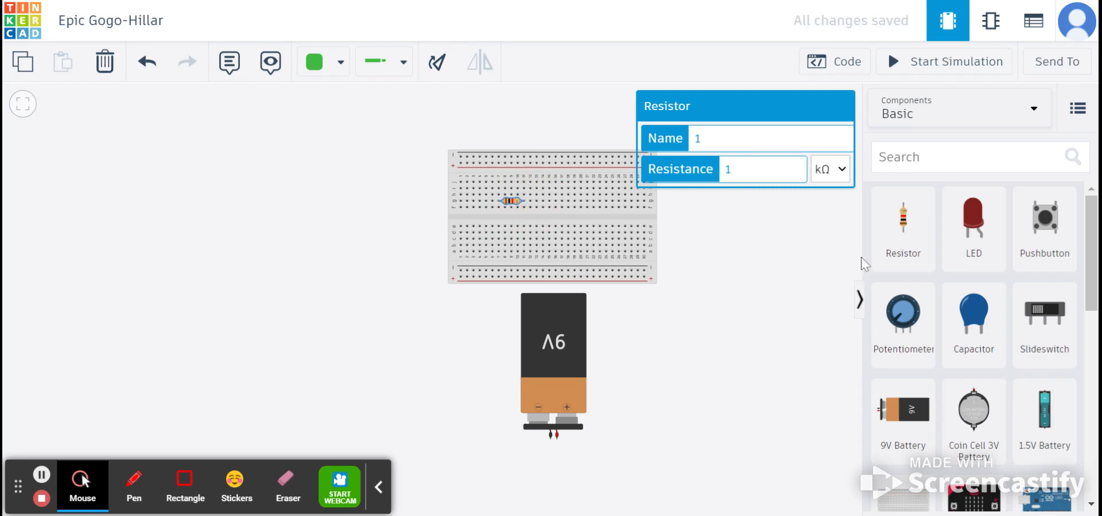
Add a second resistor, rotate it horizontal, and seat it in row h across columns 11 to 15, in series with the first.
left_click(898, 240)
left_click(700, 217)
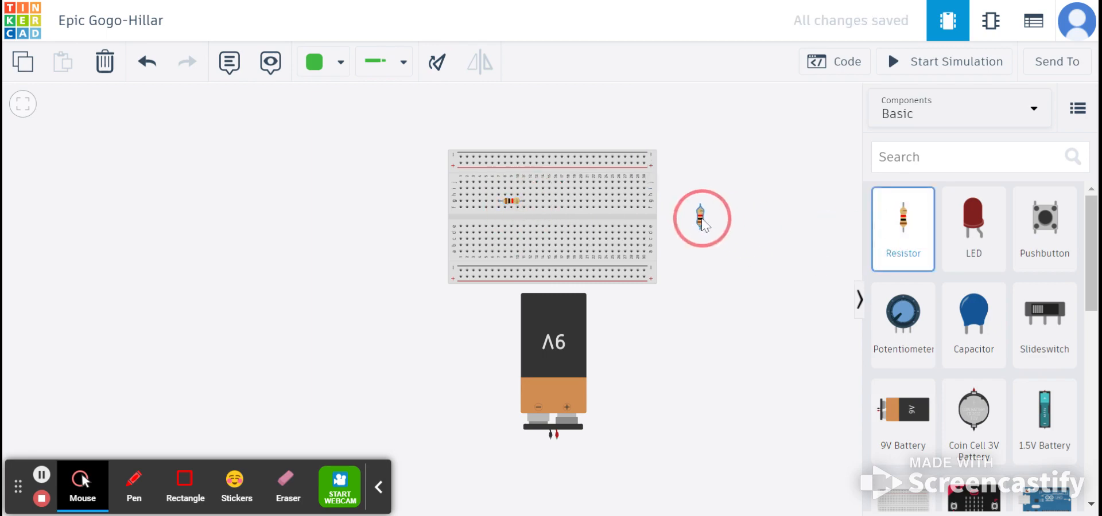
left_click(438, 63)
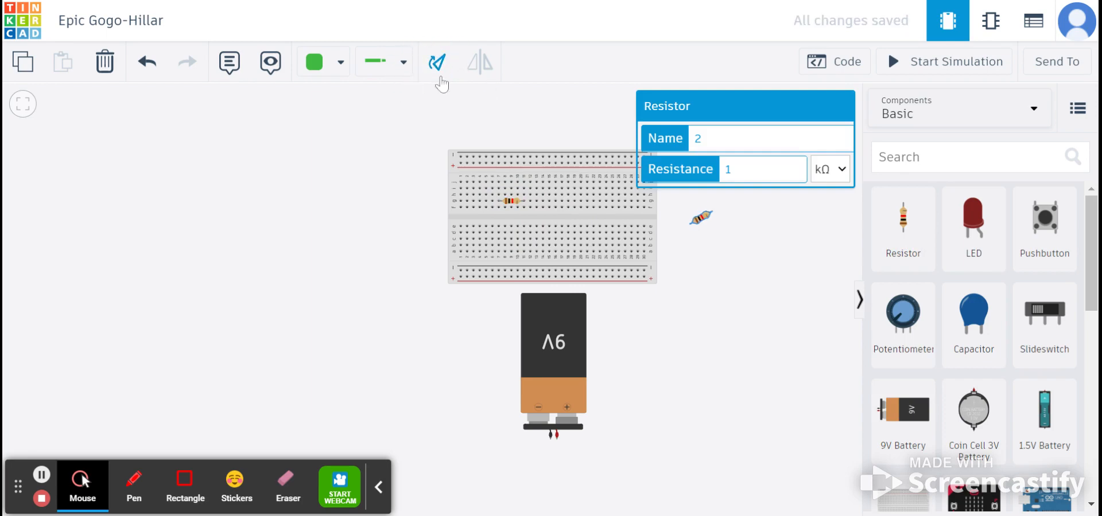
left_click(441, 76)
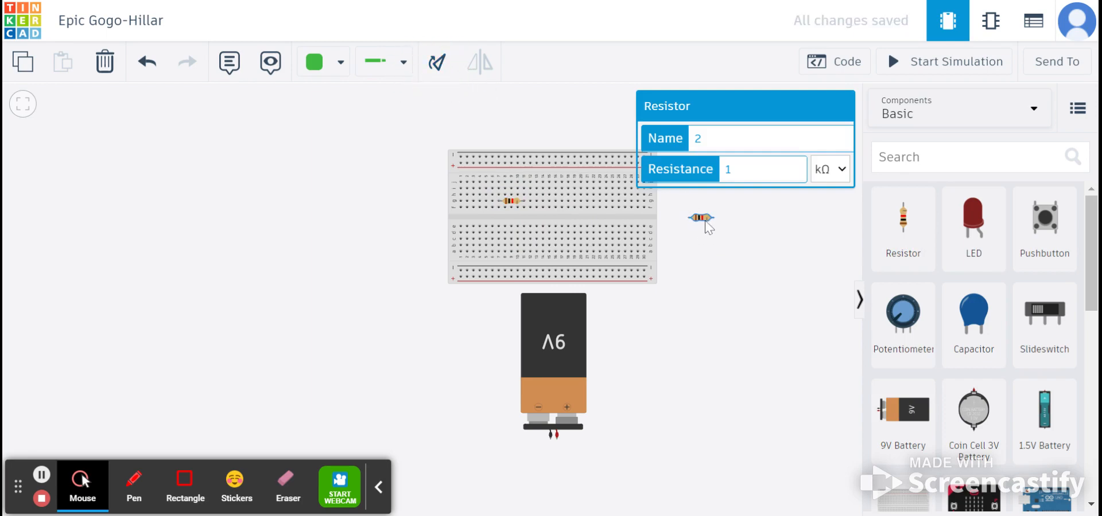
left_click_drag(707, 227, 472, 174)
scroll(511, 221, "up", 3)
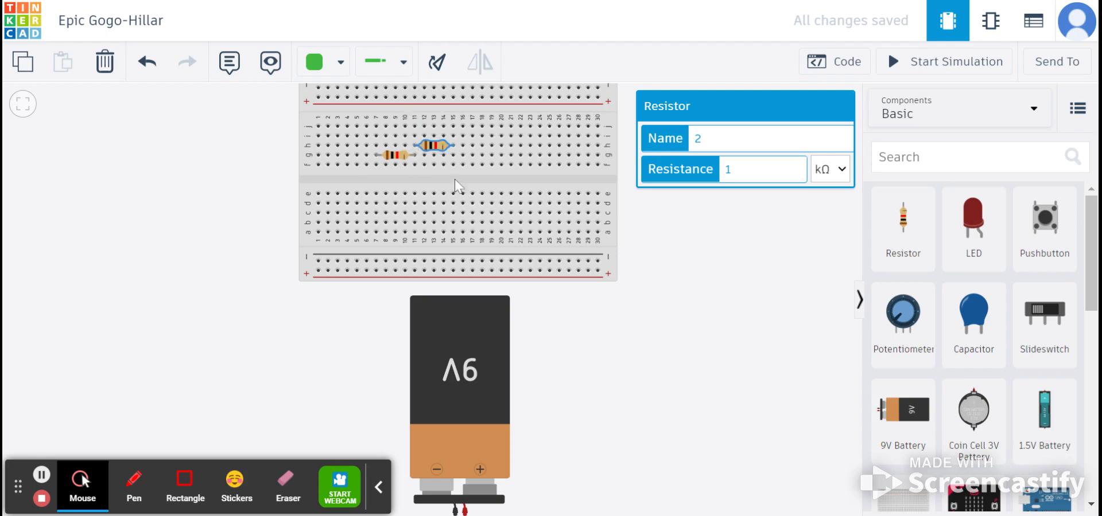
scroll(694, 299, "up", 1)
Place two multimeters side by side above the breadboard.
scroll(695, 299, "down", 4)
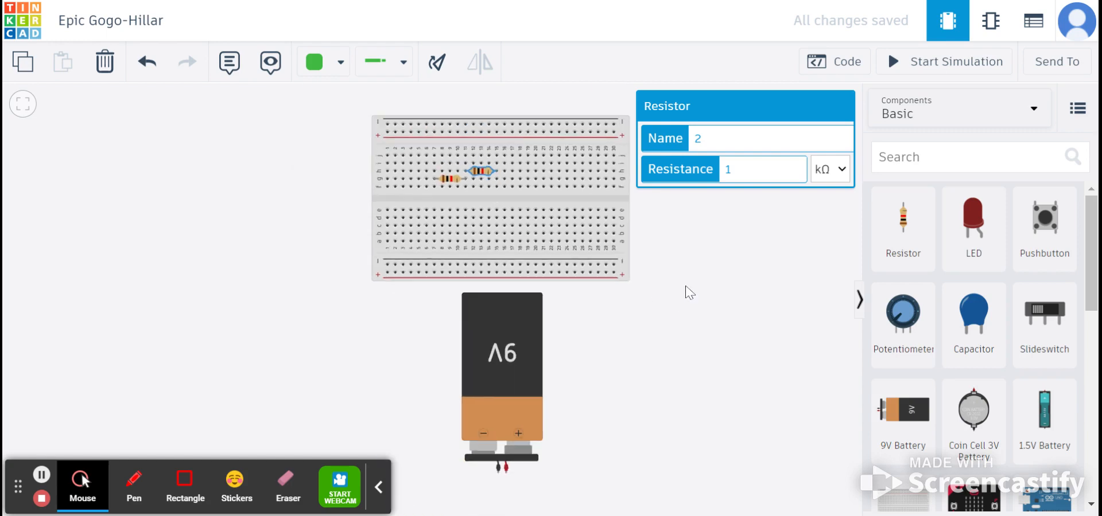
scroll(691, 290, "up", 1)
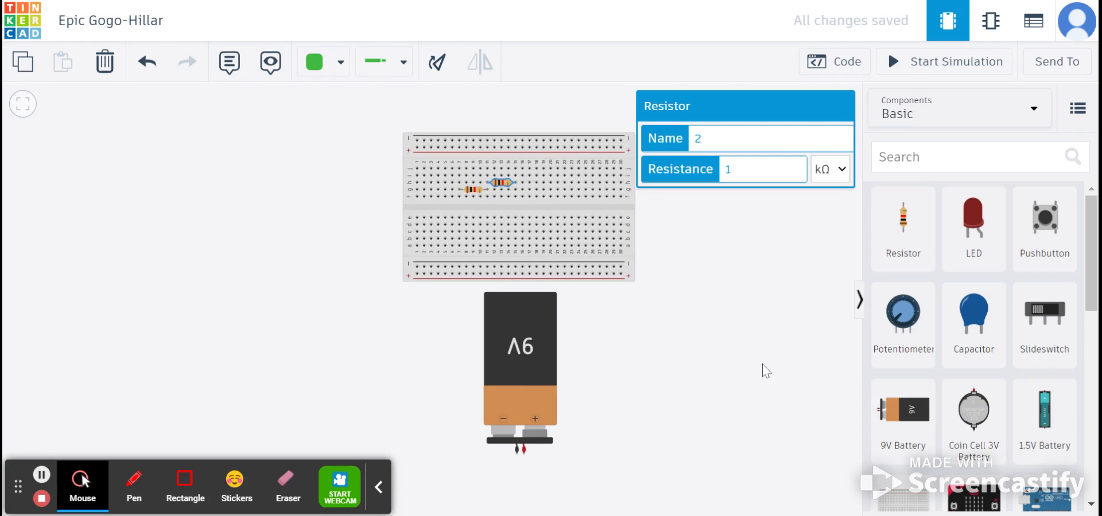
scroll(766, 371, "down", 1)
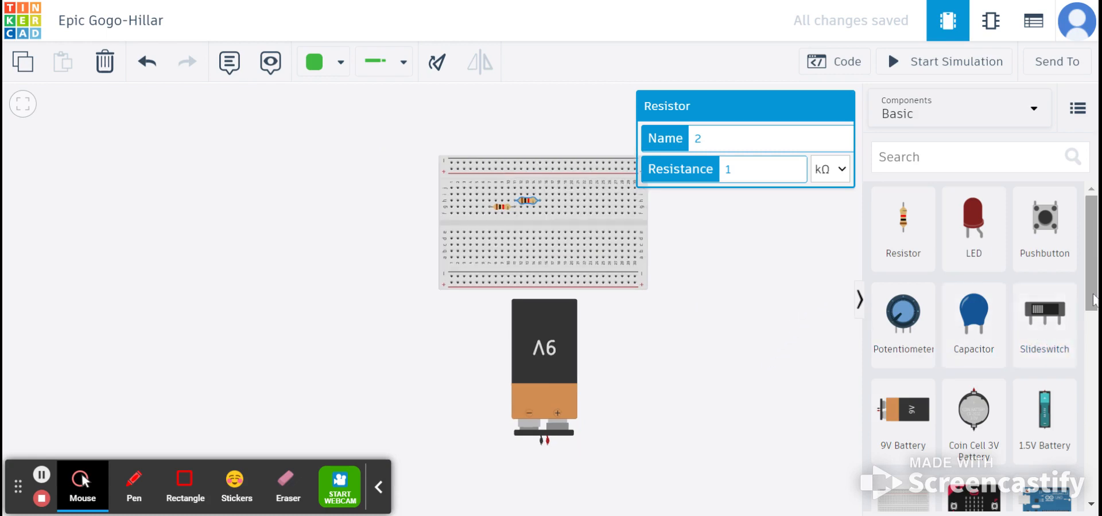
left_click_drag(1089, 290, 1060, 495)
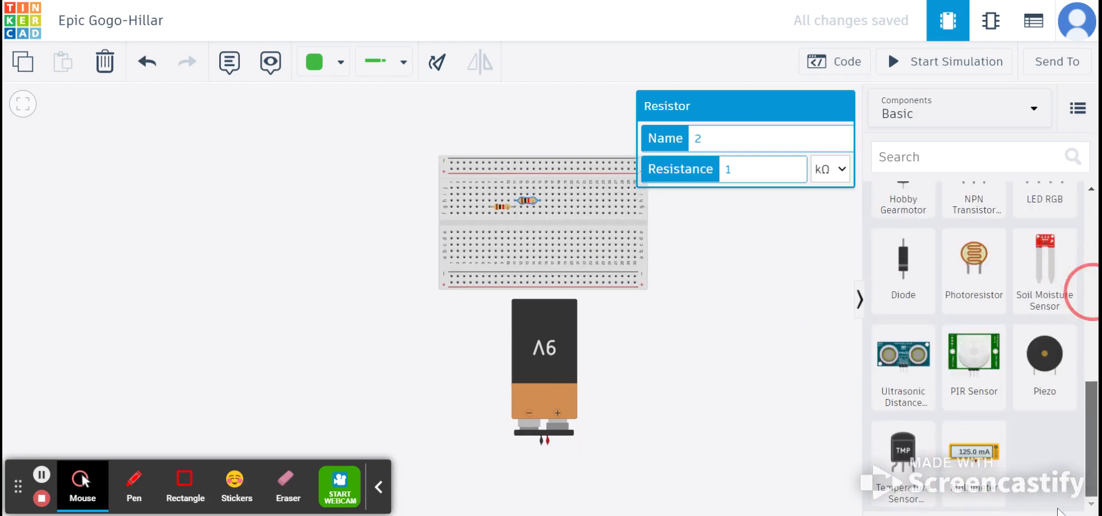
left_click_drag(974, 453, 470, 152)
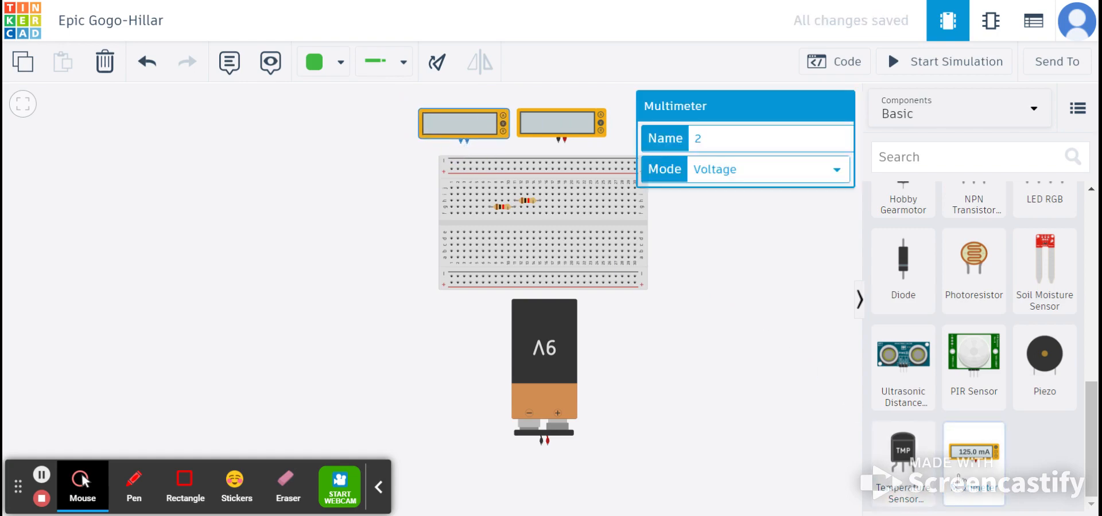
Place a third multimeter left of the breadboard, rotated upright with its terminals facing the board, and move it closer.
left_click_drag(961, 481, 369, 233)
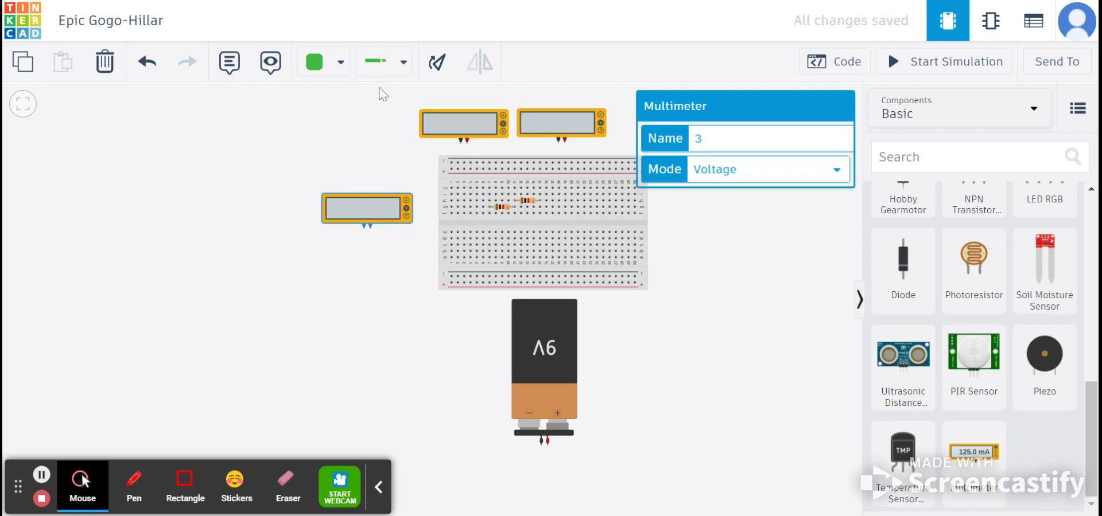
left_click(437, 65)
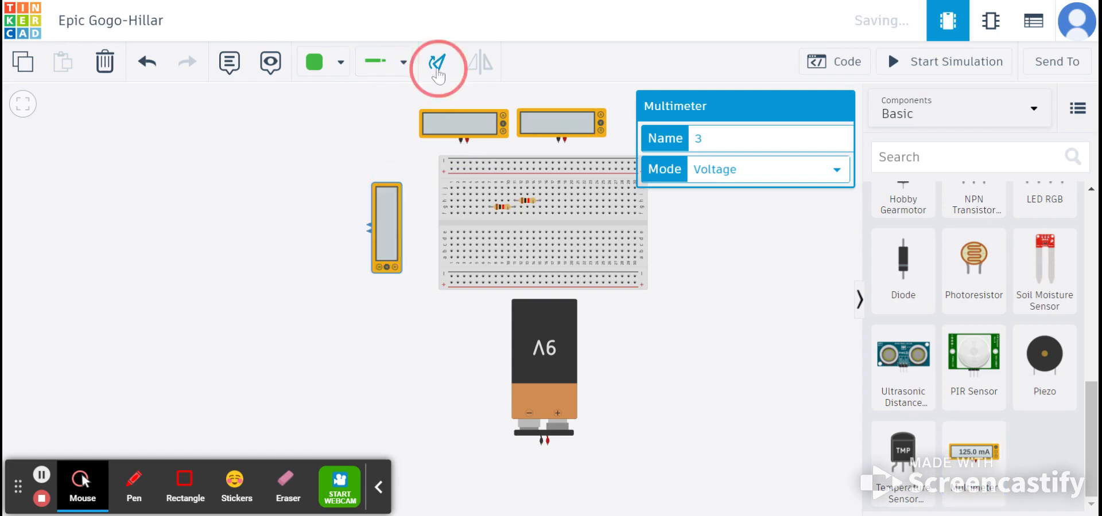
left_click(437, 69)
left_click(437, 69)
left_click(437, 69)
left_click(437, 68)
left_click(437, 69)
left_click(438, 69)
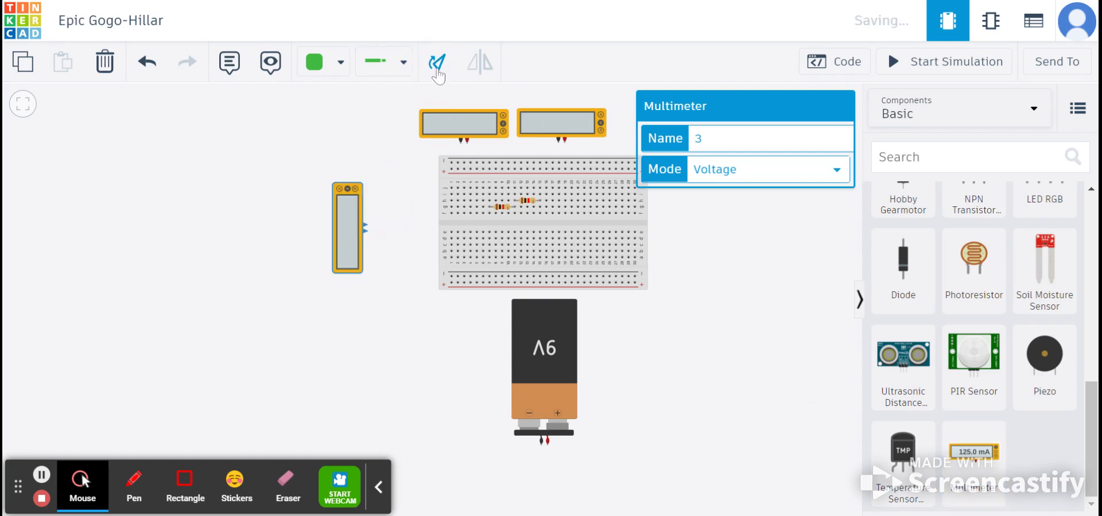
left_click_drag(352, 221, 380, 222)
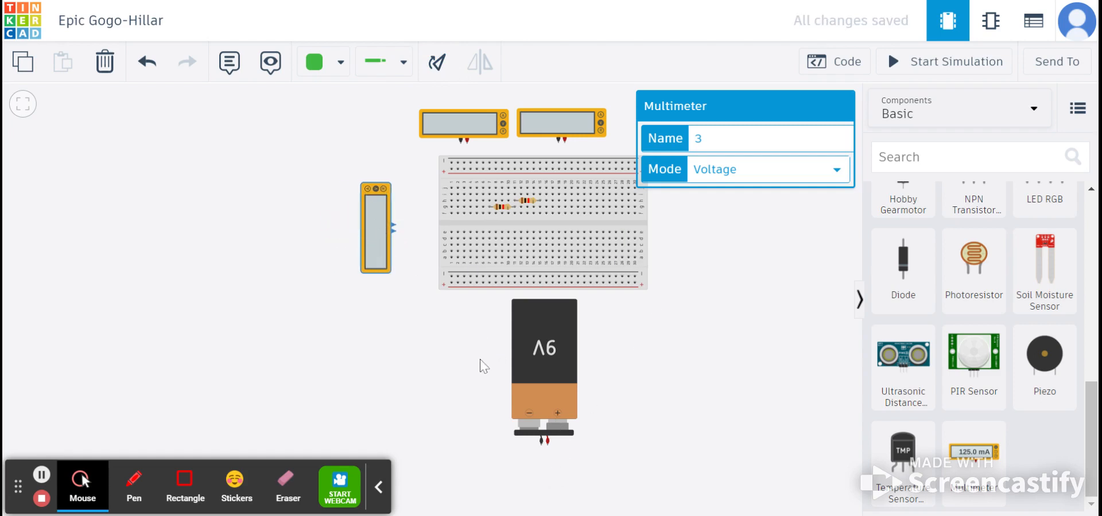
Wire the battery's negative terminal to the upright multimeter's black terminal, routing the wire with right-angle bends around the battery.
left_click(542, 446)
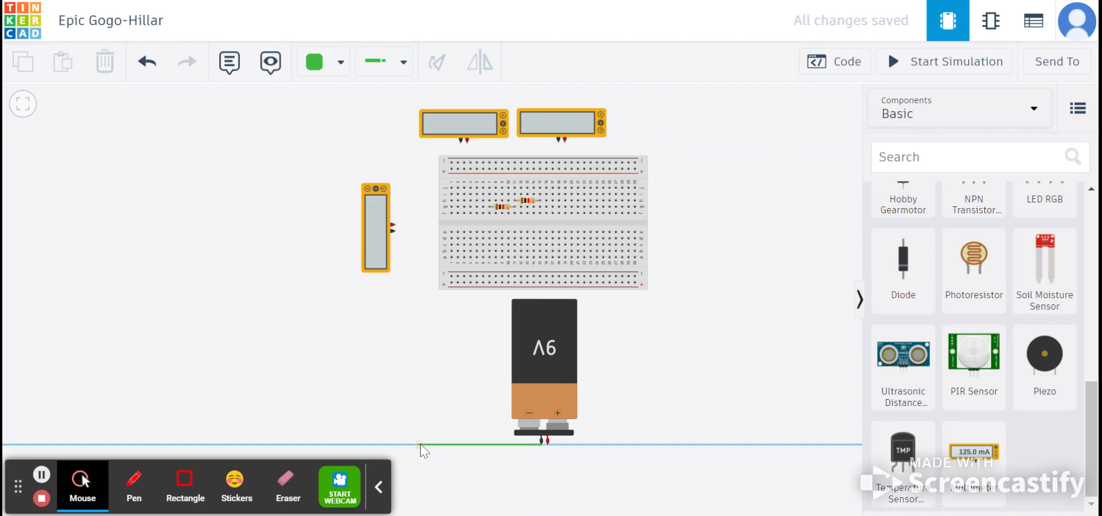
left_click(420, 445)
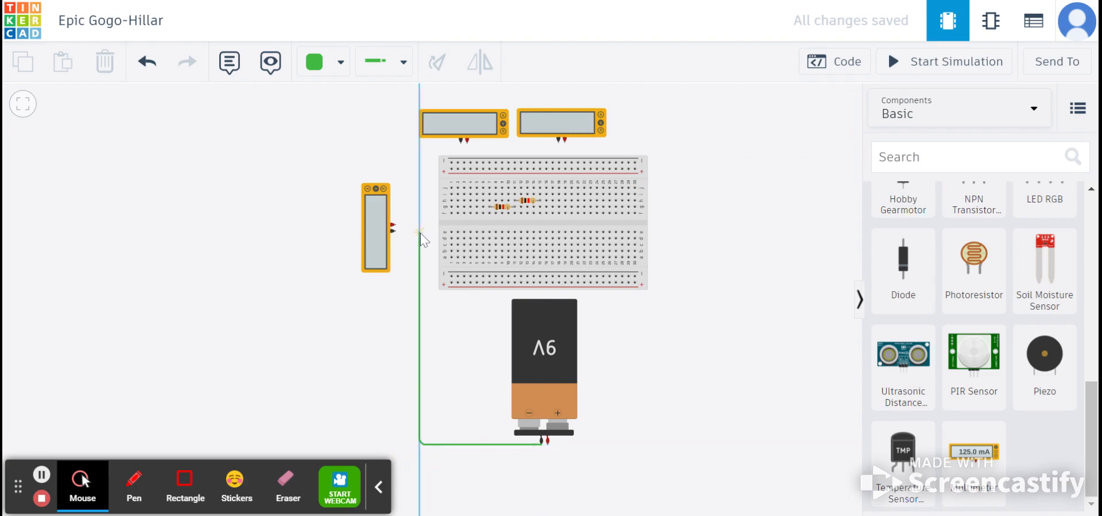
left_click(420, 233)
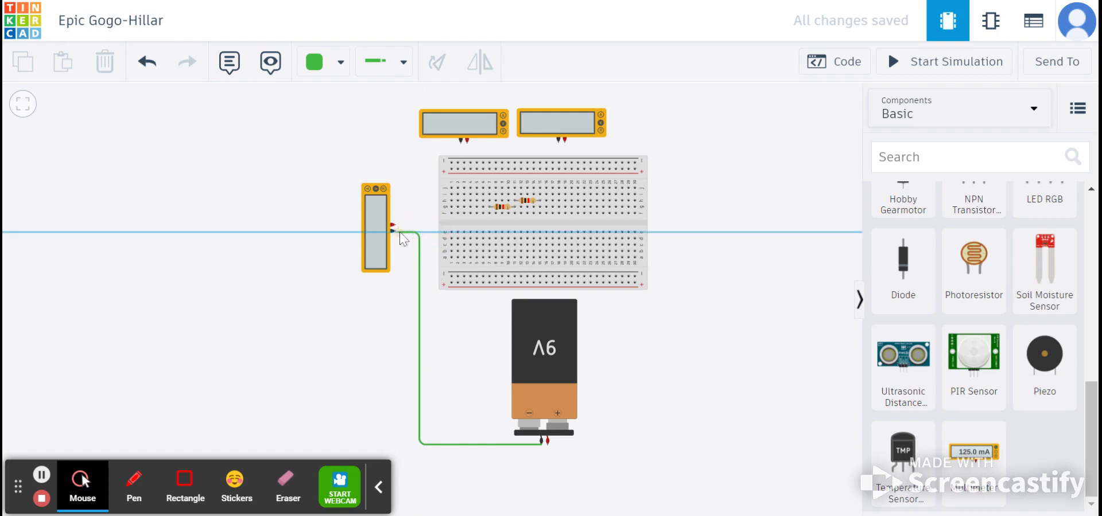
left_click(395, 231)
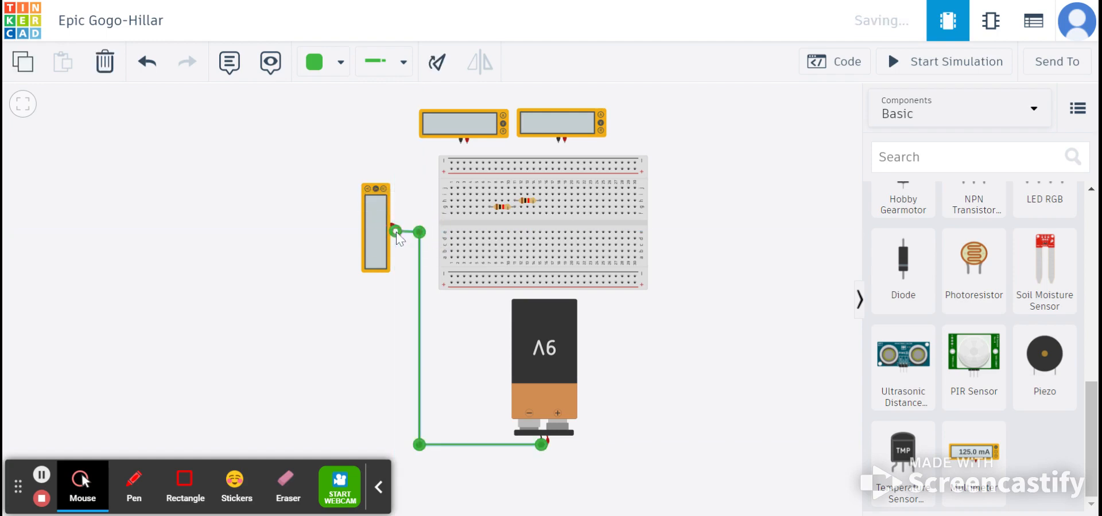
Nudge the upright multimeter and adjust the wire's upper bend so the segment at its black terminal runs straight.
left_click_drag(382, 246, 380, 251)
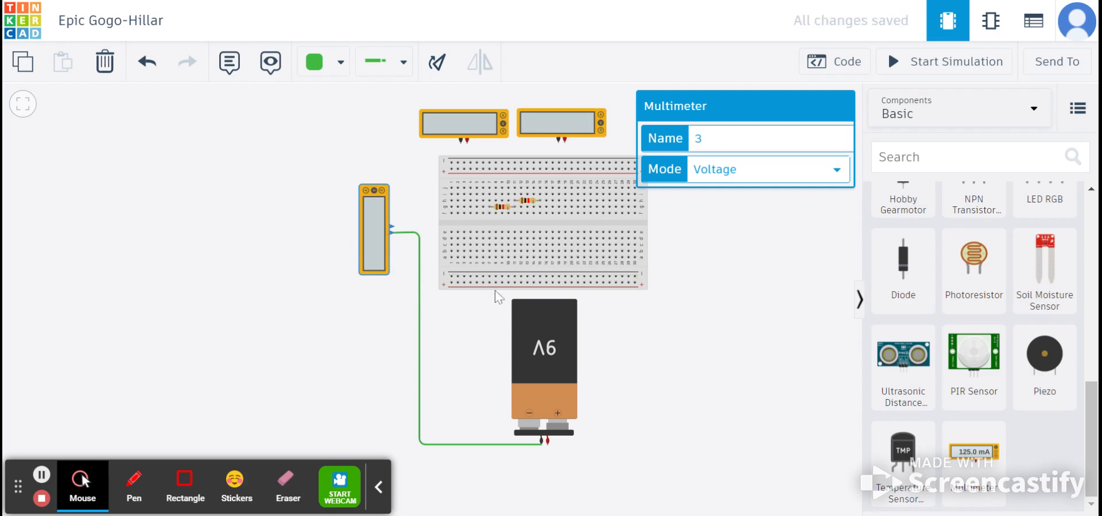
scroll(459, 269, "up", 3)
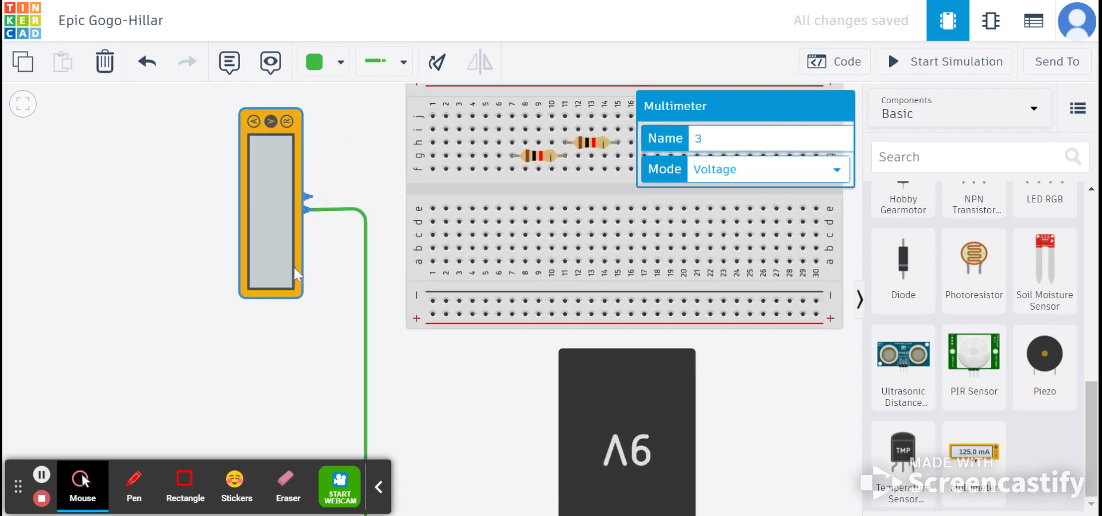
left_click(285, 264)
left_click_drag(284, 262, 285, 271)
left_click(353, 214)
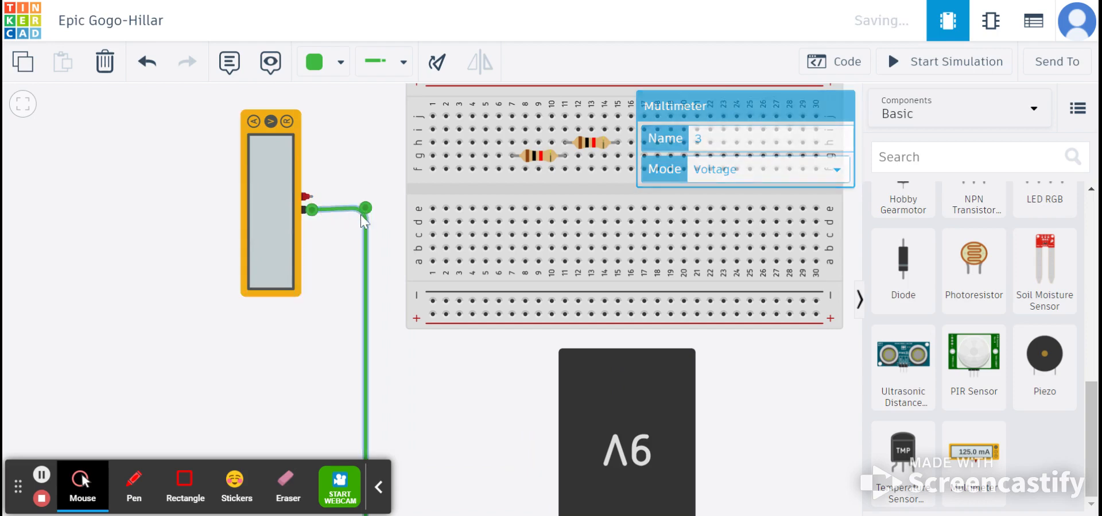
left_click_drag(364, 217, 365, 211)
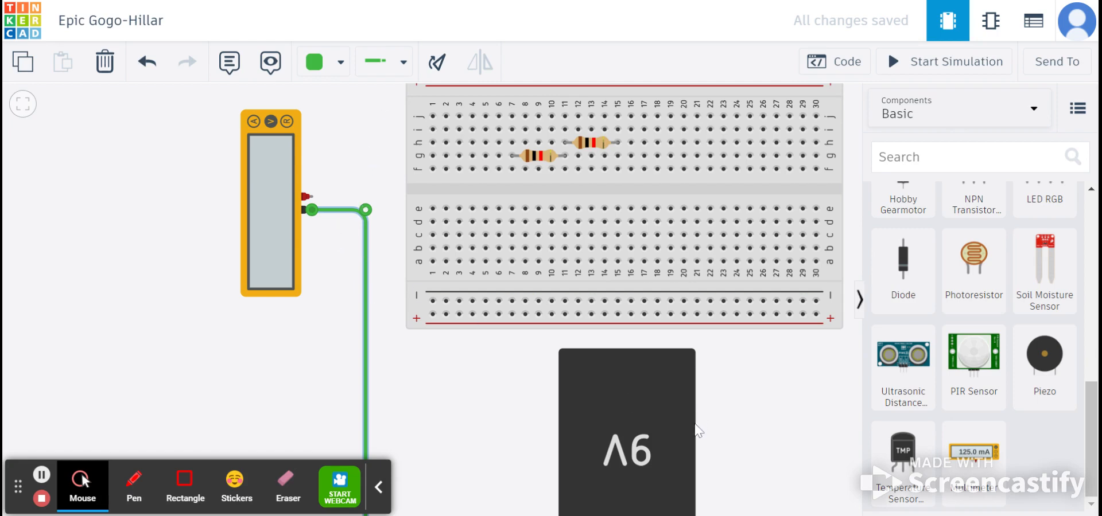
scroll(696, 430, "down", 1)
scroll(676, 456, "down", 2)
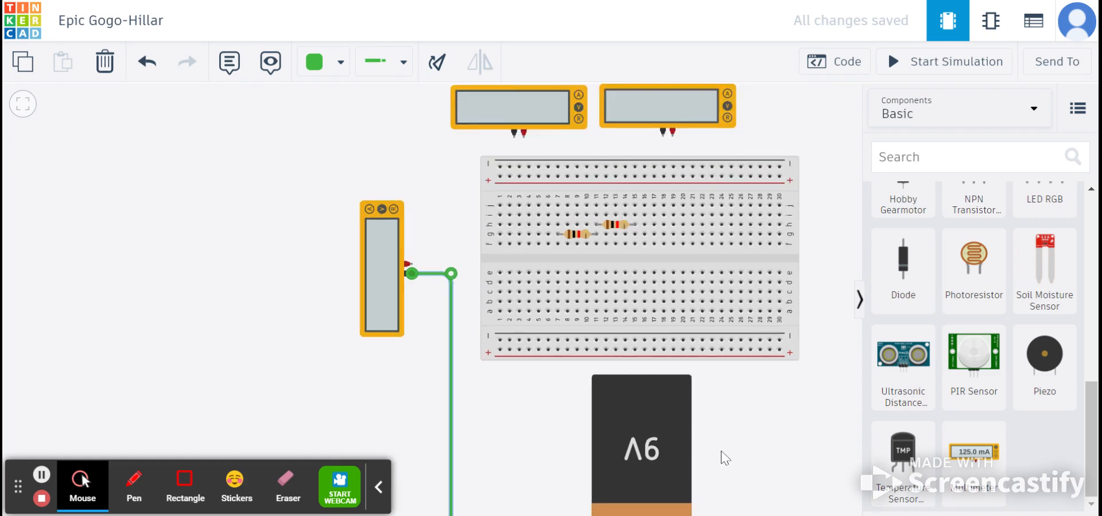
Change the wire between the battery's negative terminal and the upright multimeter to black.
left_click_drag(721, 455, 730, 253)
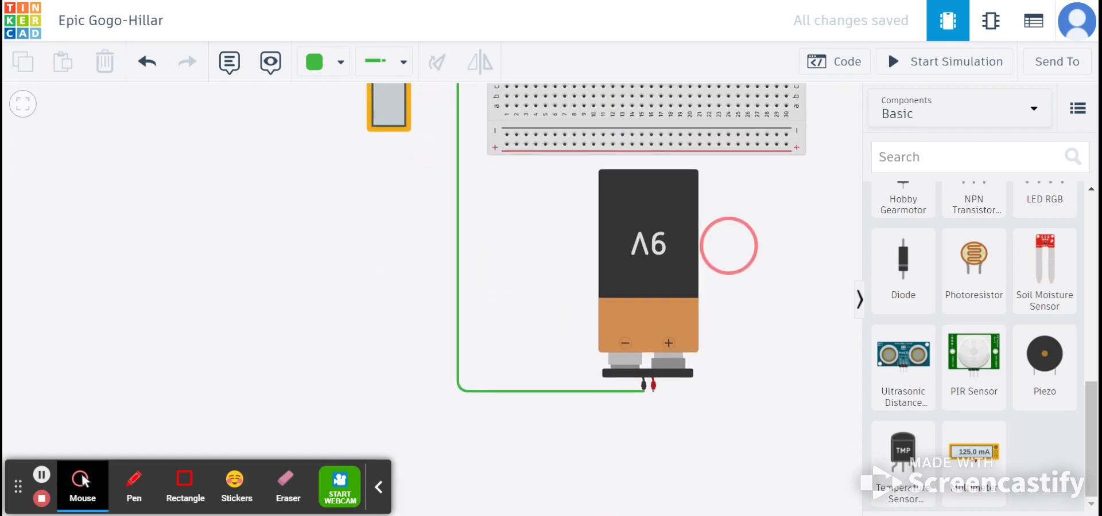
left_click_drag(728, 245, 744, 311)
left_click(471, 232)
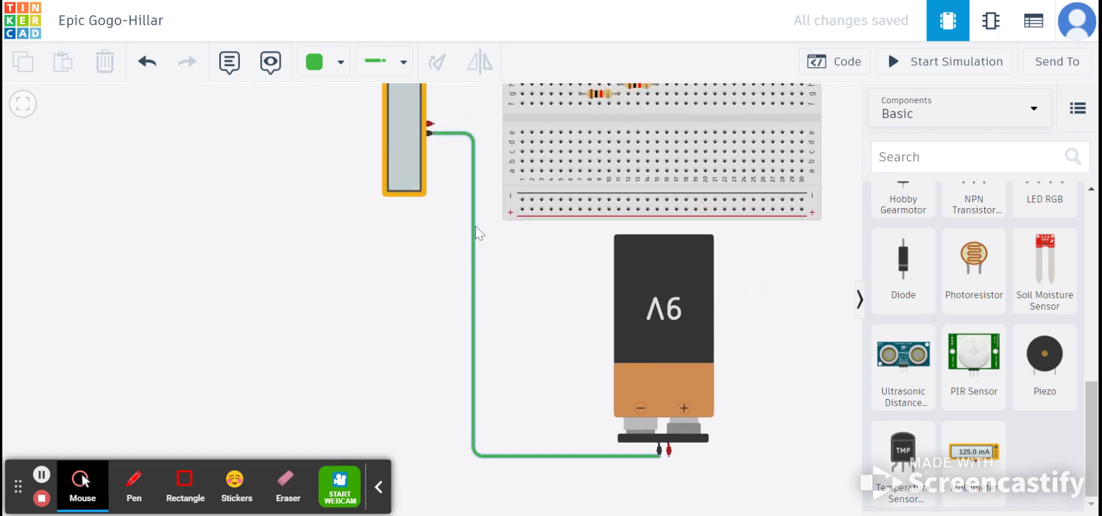
left_click(404, 63)
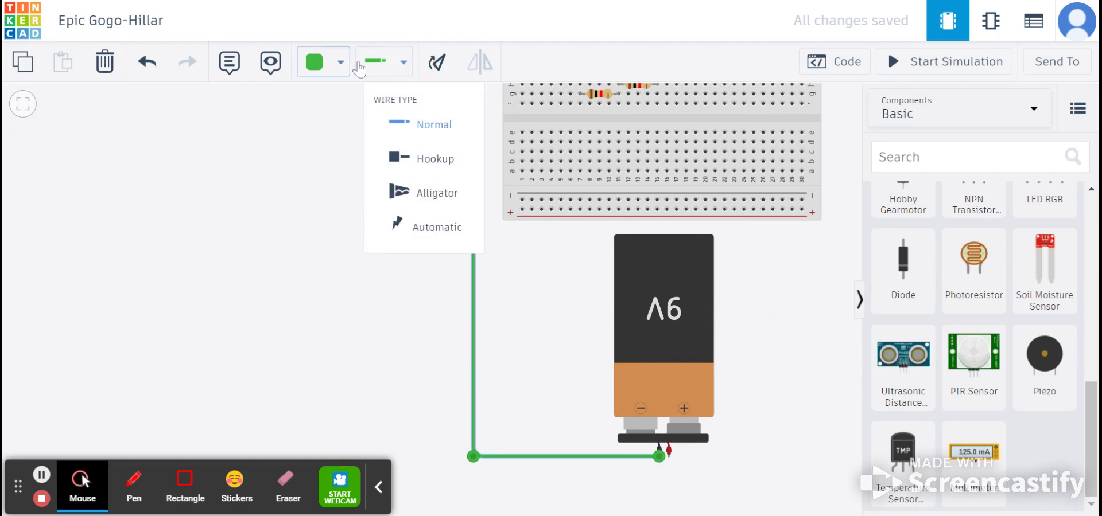
left_click(338, 62)
left_click(352, 119)
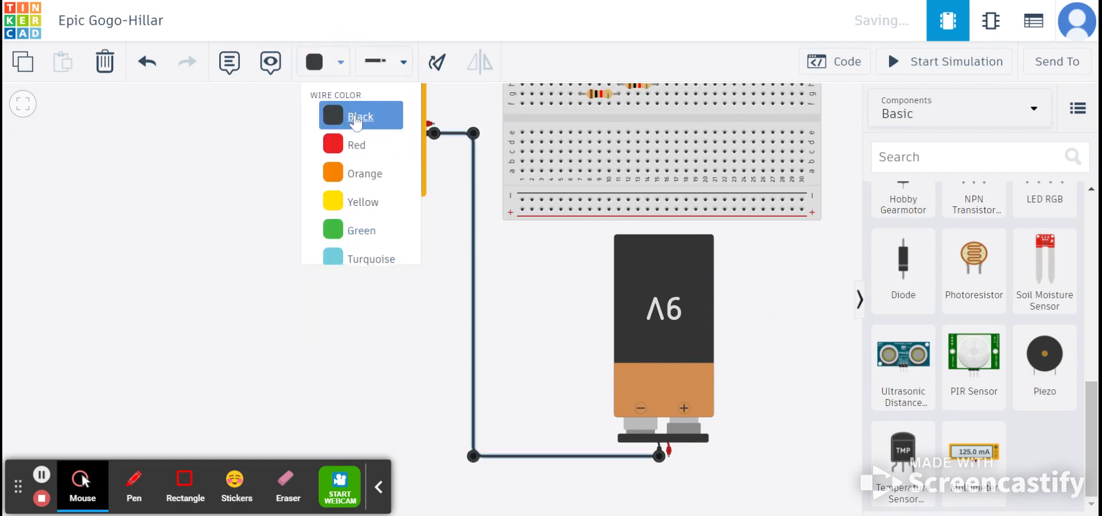
left_click(434, 247)
Wire the upright multimeter's red terminal to breadboard hole h7 with right-angle bends, levelling the segment that enters the board.
left_click_drag(430, 228, 403, 349)
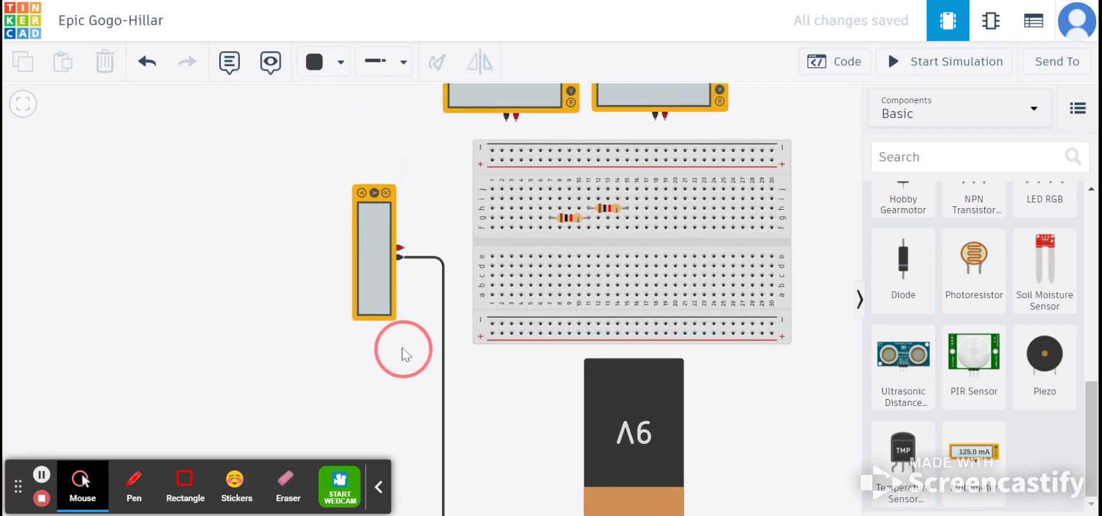
left_click(404, 250)
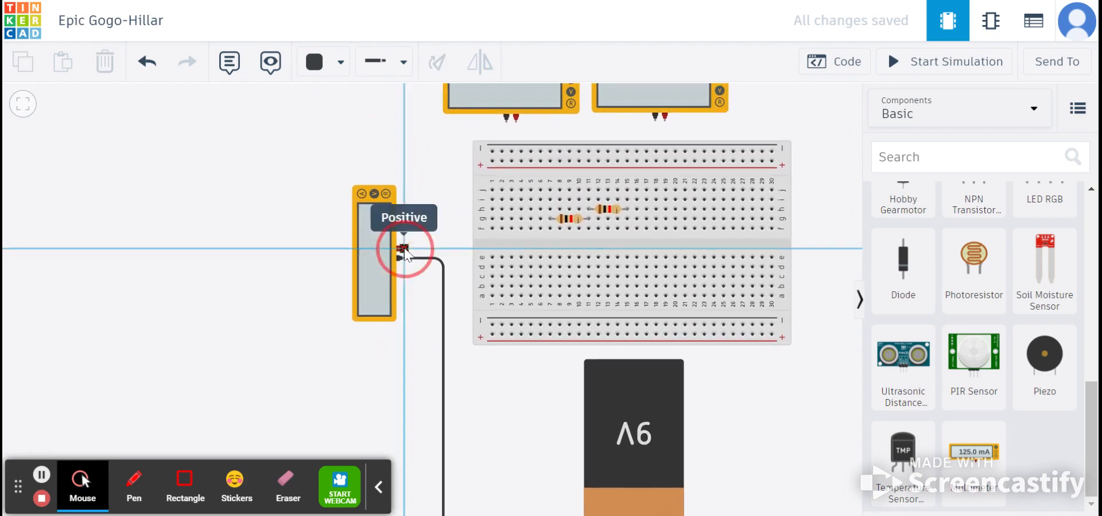
left_click(431, 253)
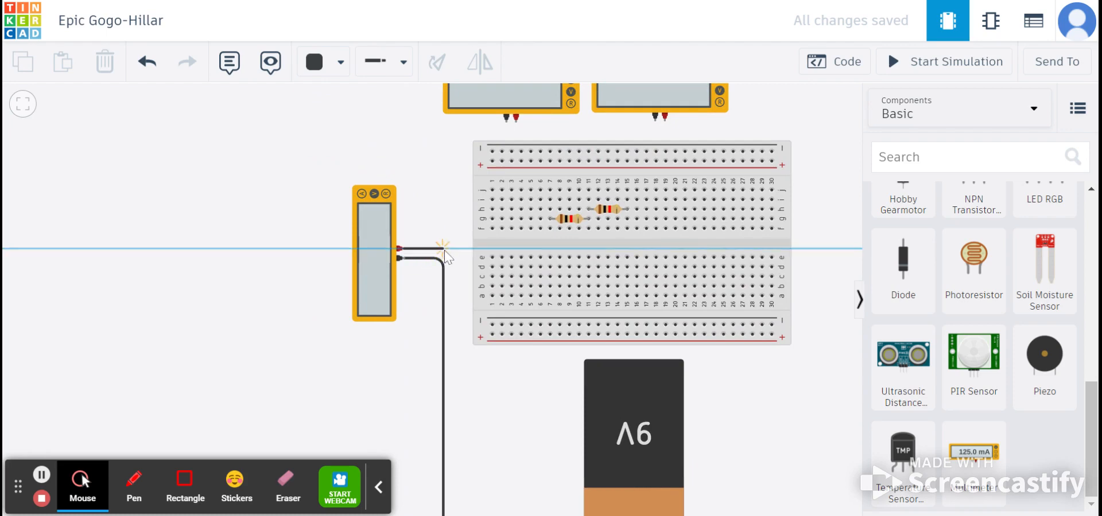
left_click(443, 249)
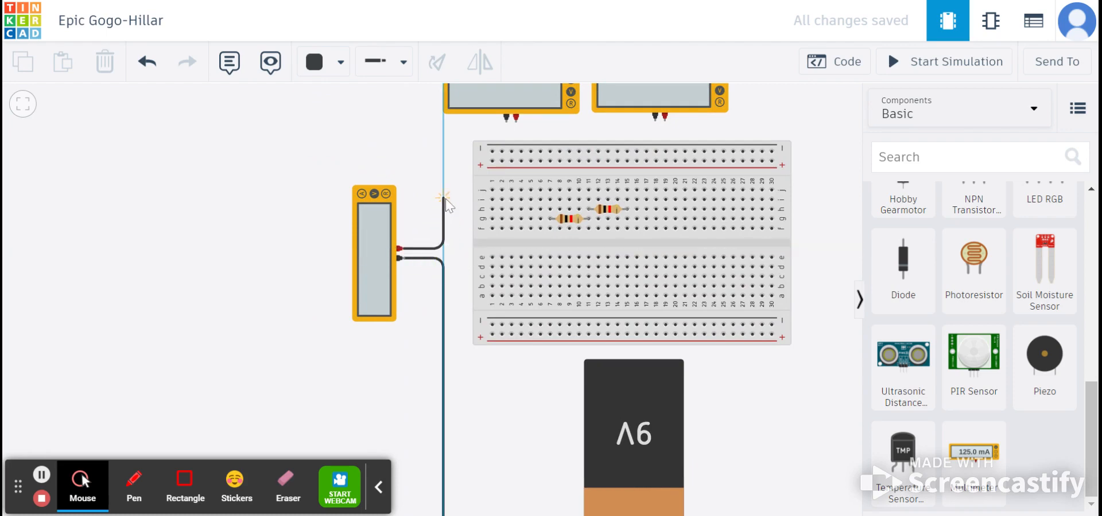
left_click(443, 202)
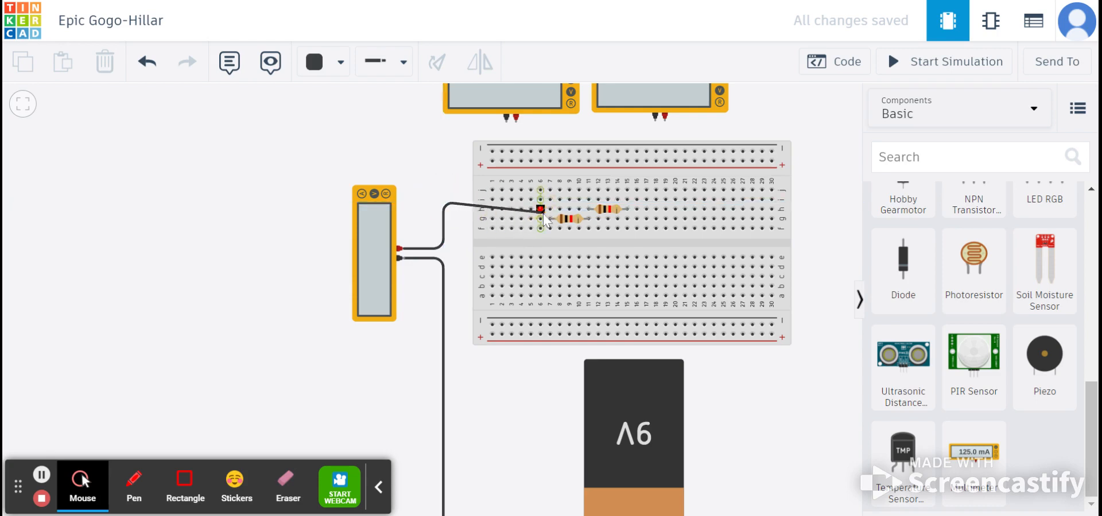
left_click(551, 209)
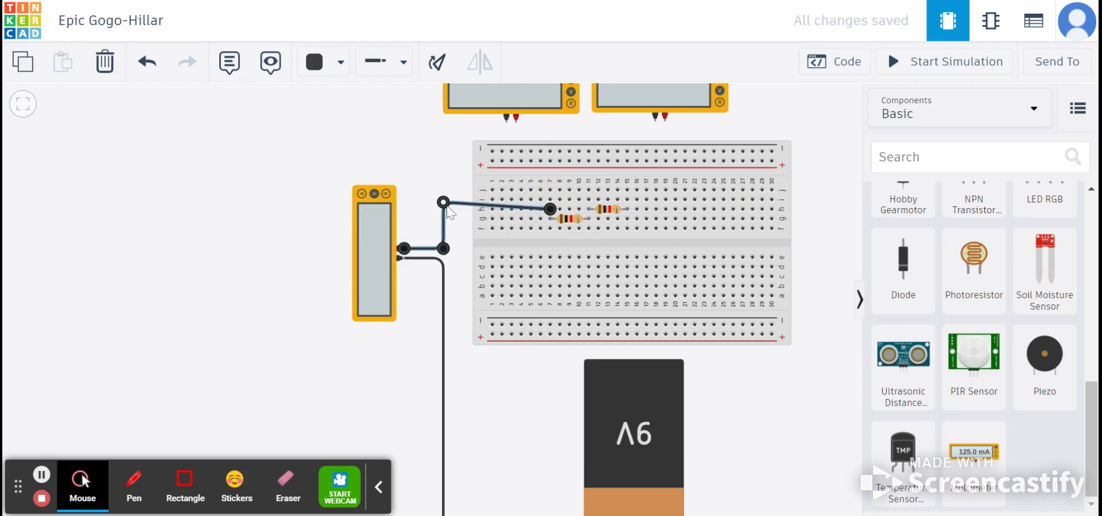
left_click_drag(444, 203, 446, 214)
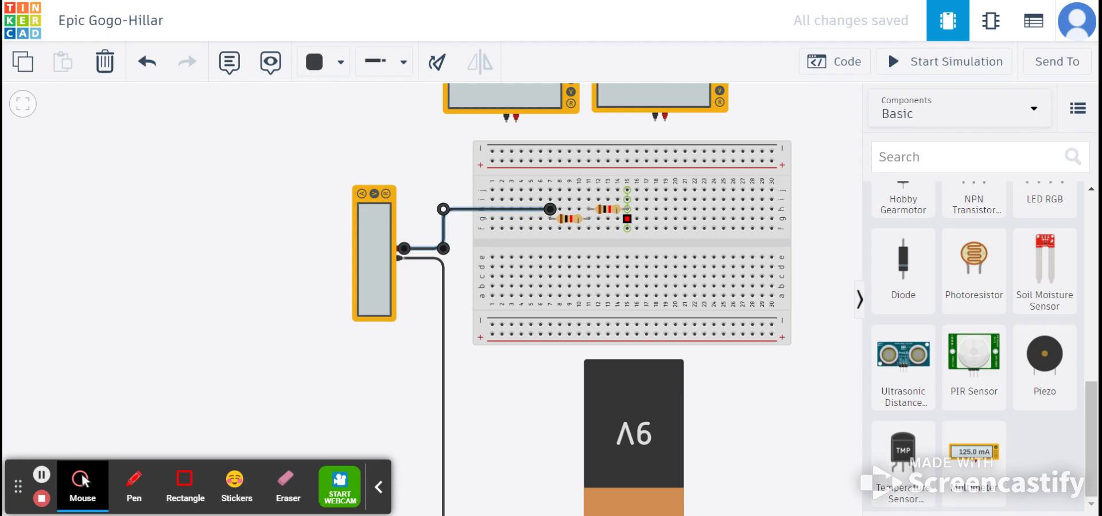
left_click(627, 218)
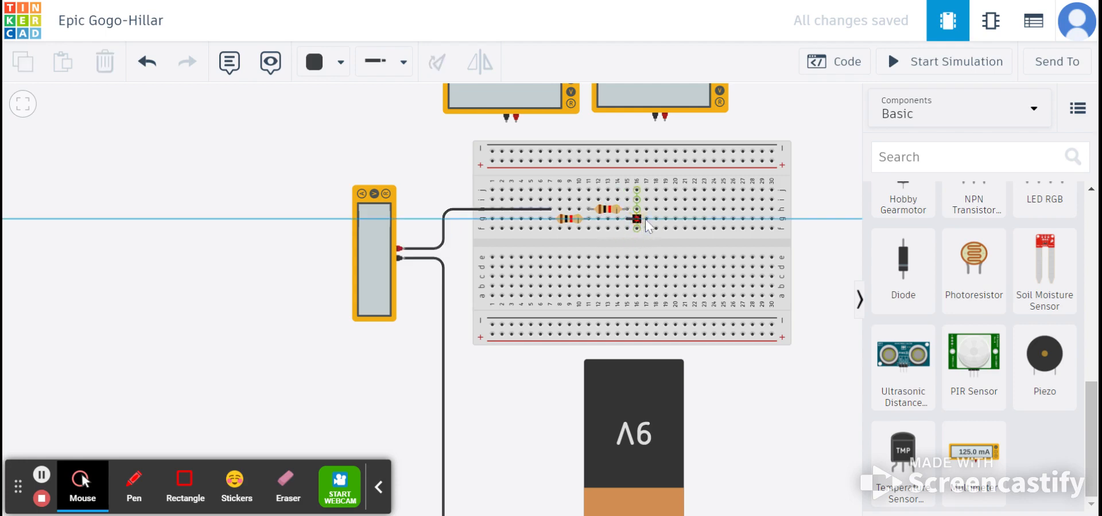
left_click(819, 219)
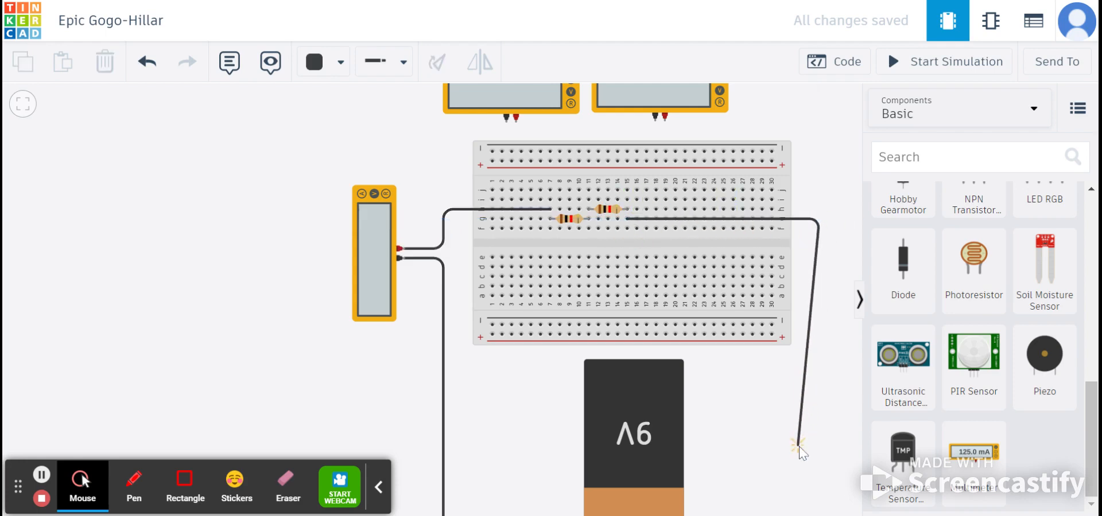
scroll(801, 453, "down", 1)
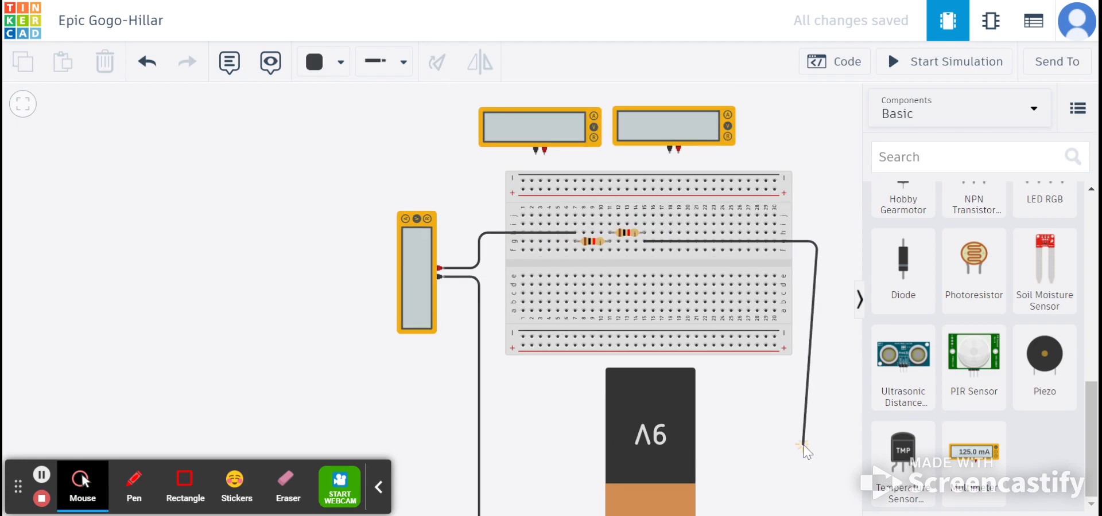
scroll(814, 474, "down", 2)
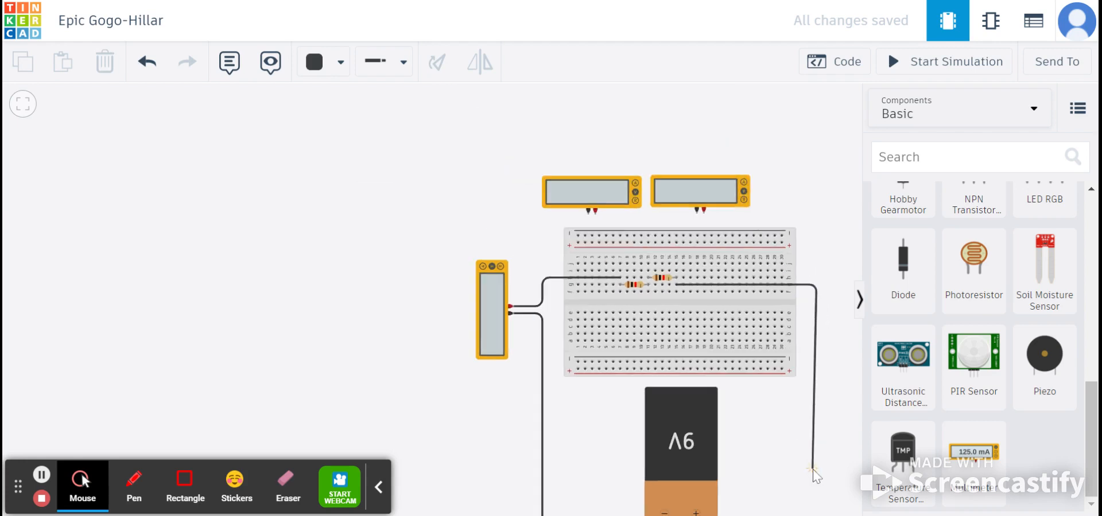
scroll(812, 468, "up", 1)
left_click(813, 408)
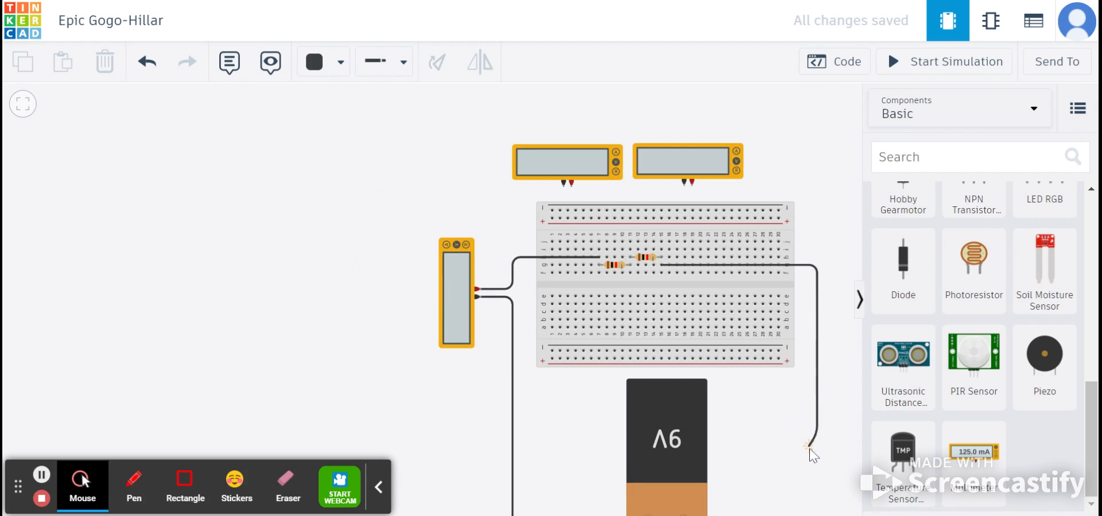
scroll(815, 470, "down", 1)
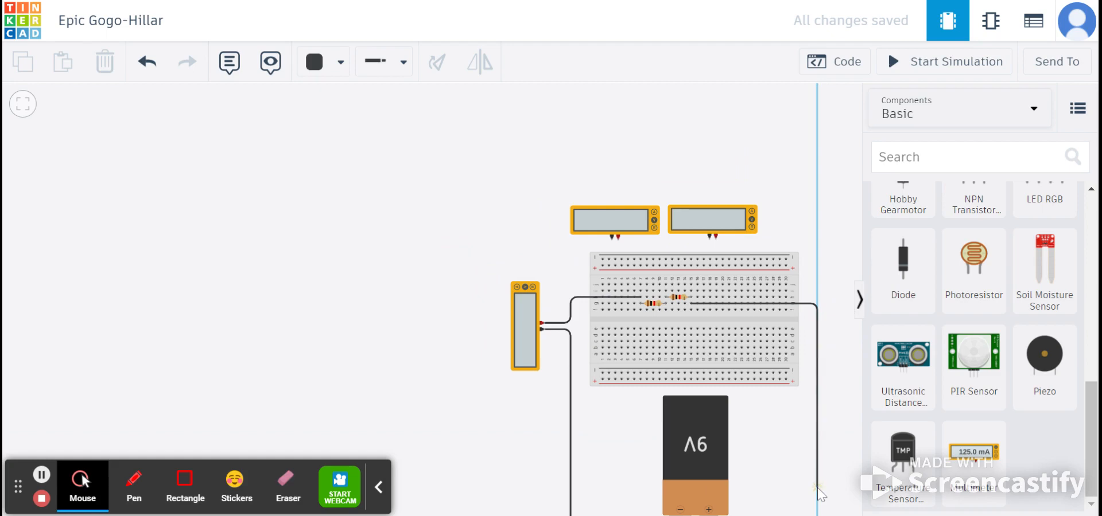
left_click(817, 484)
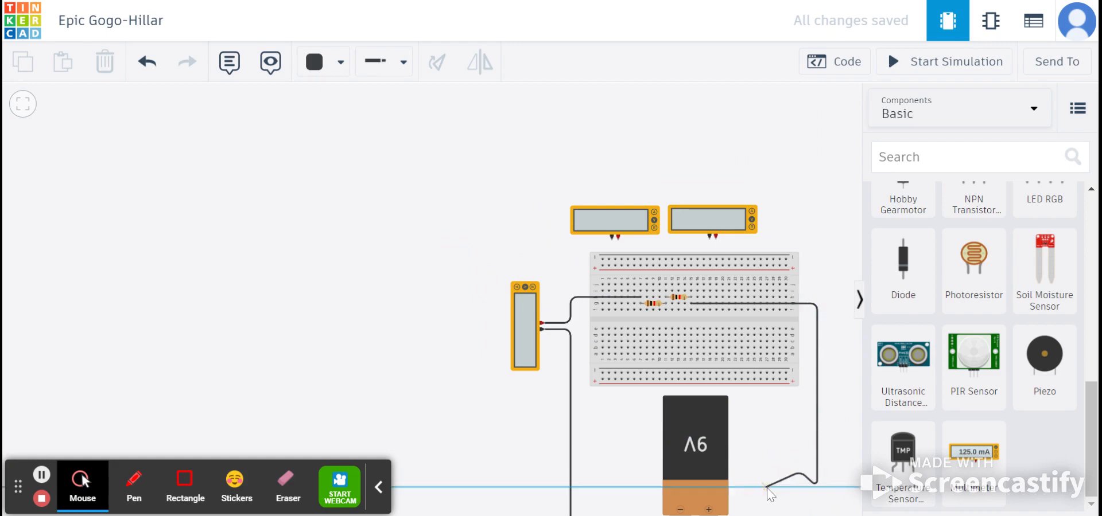
left_click(772, 354)
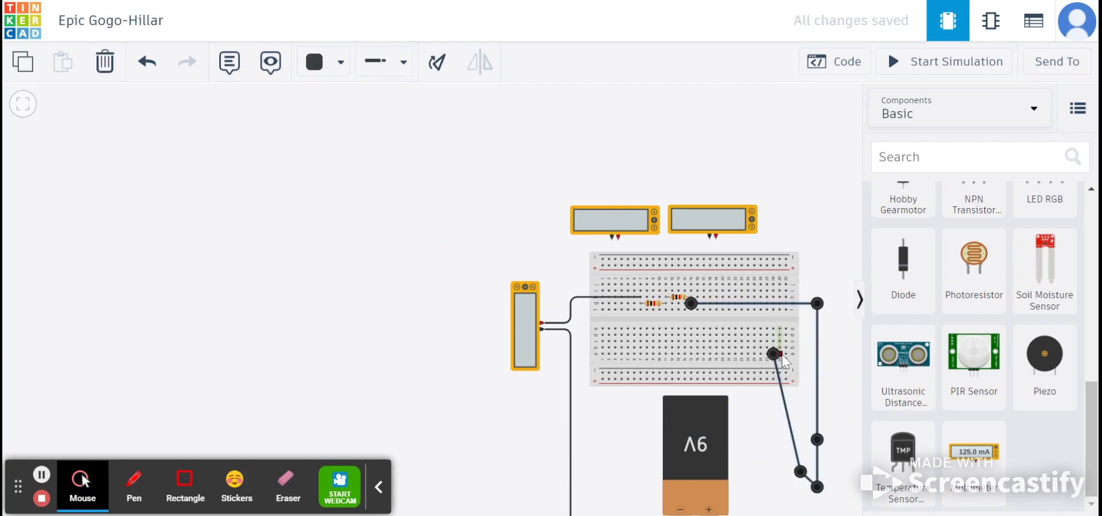
key("Delete")
Wire breadboard hole g15 to the battery's positive terminal, routing around the board and battery with straightened right-angle bends.
left_click_drag(787, 432, 652, 271)
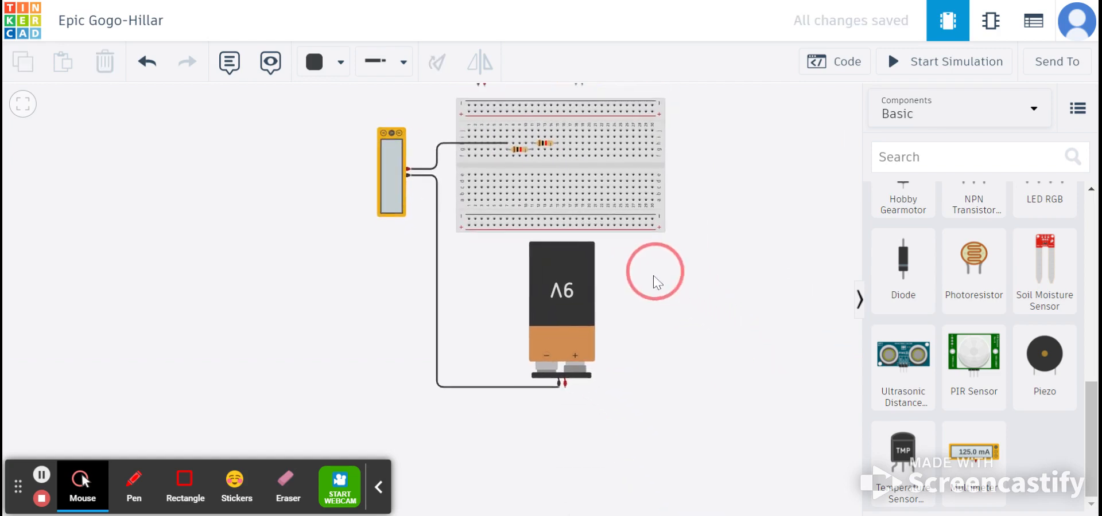
left_click(556, 155)
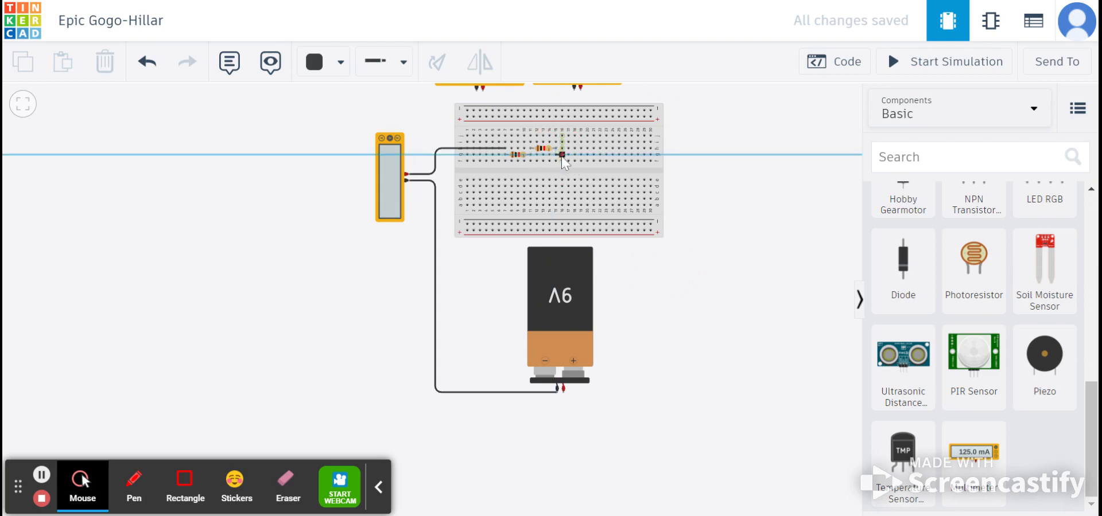
left_click(689, 155)
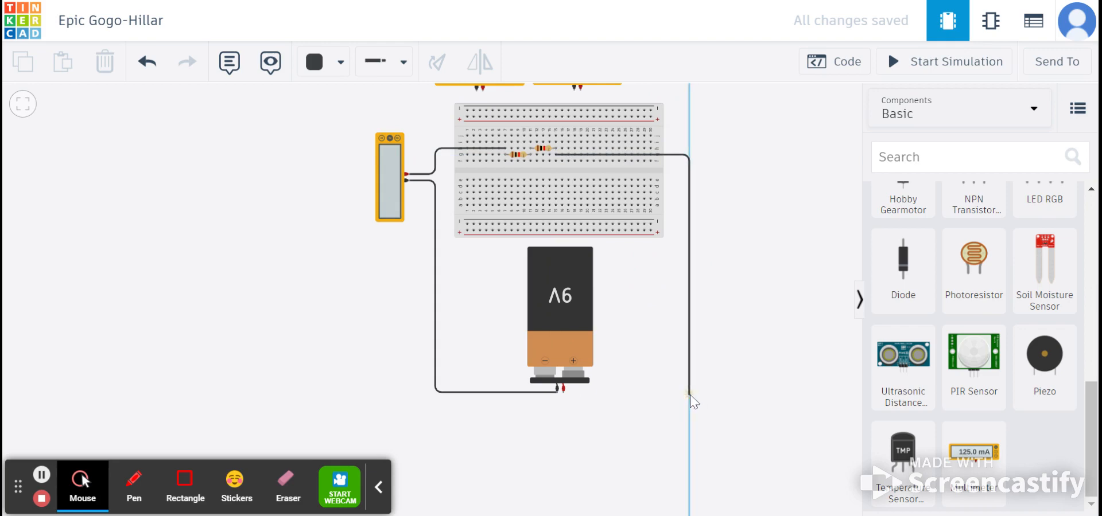
left_click(677, 395)
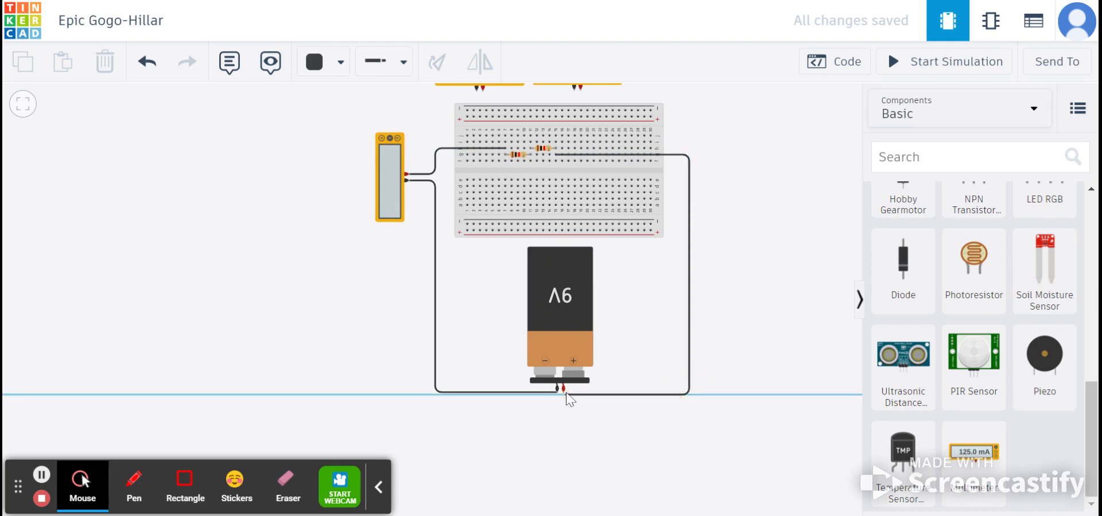
left_click(563, 392)
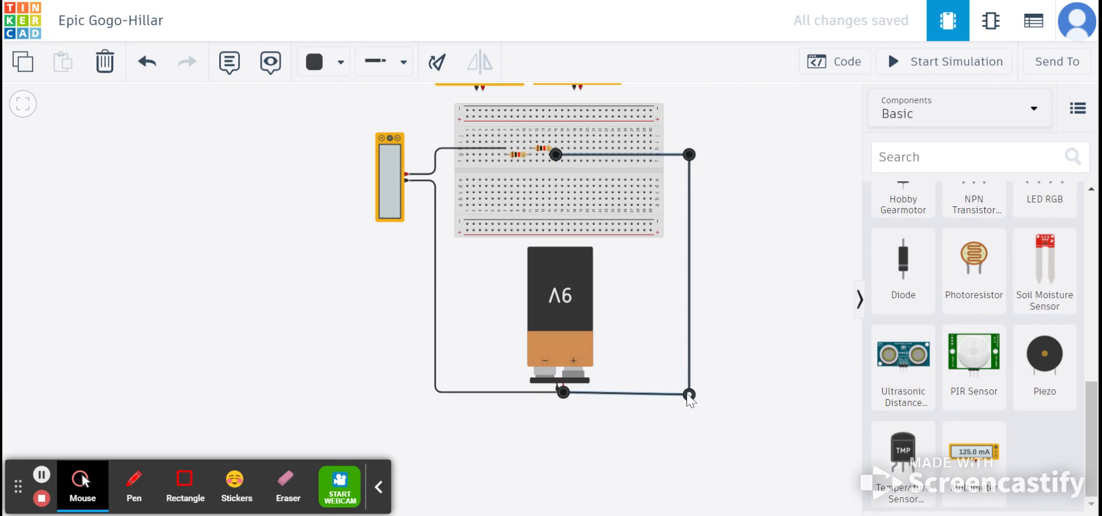
left_click_drag(687, 395, 691, 391)
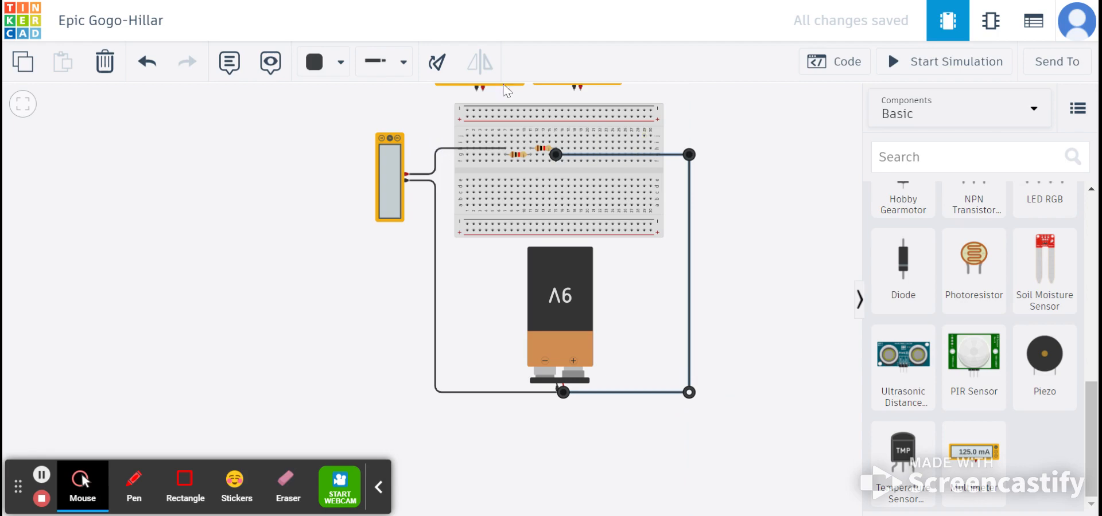
Change the wire between the breadboard and the battery's positive terminal to red.
left_click(402, 61)
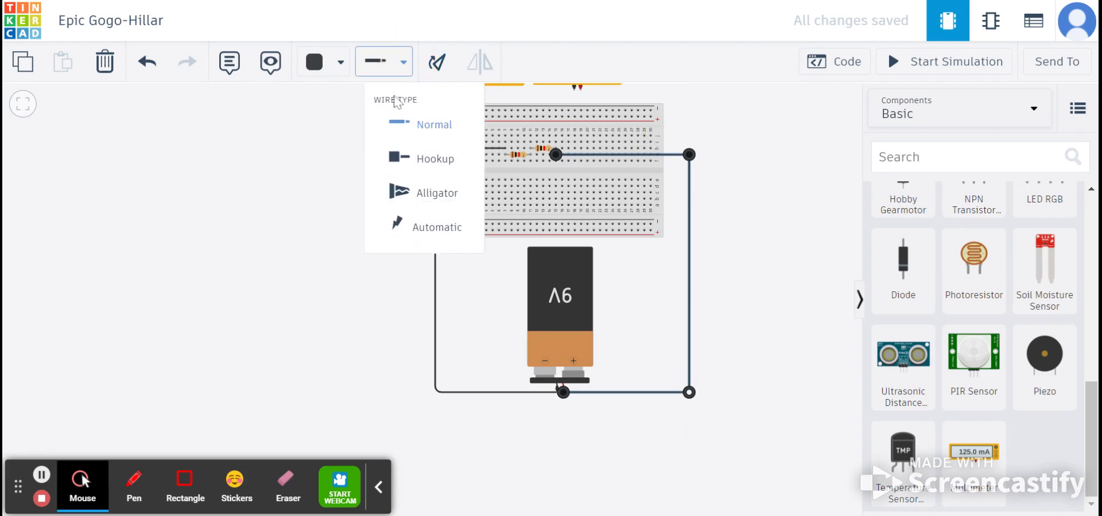
left_click(342, 65)
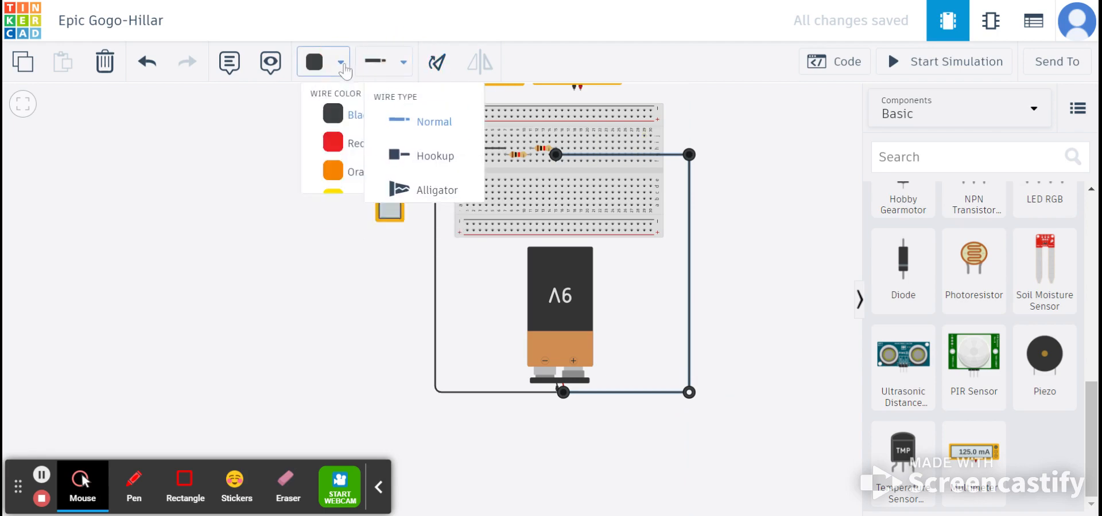
left_click(328, 148)
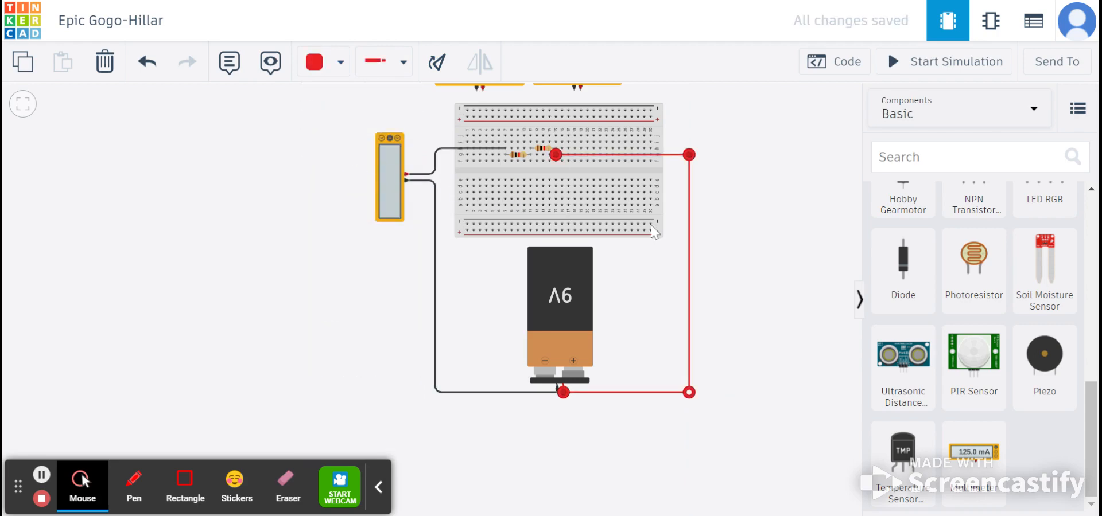
left_click(752, 219)
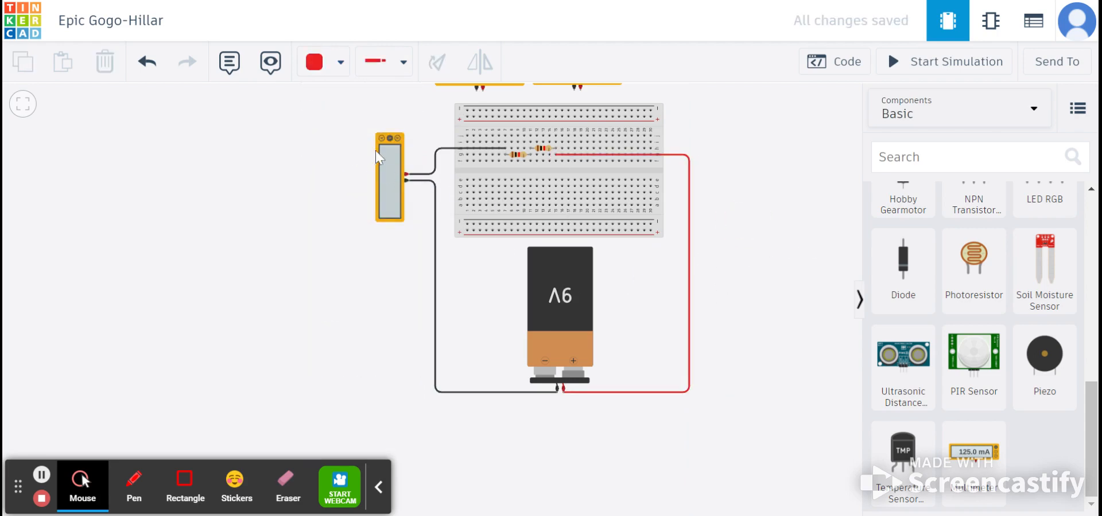
Check the upright multimeter's mode setting and start the circuit simulation.
scroll(384, 168, "up", 5)
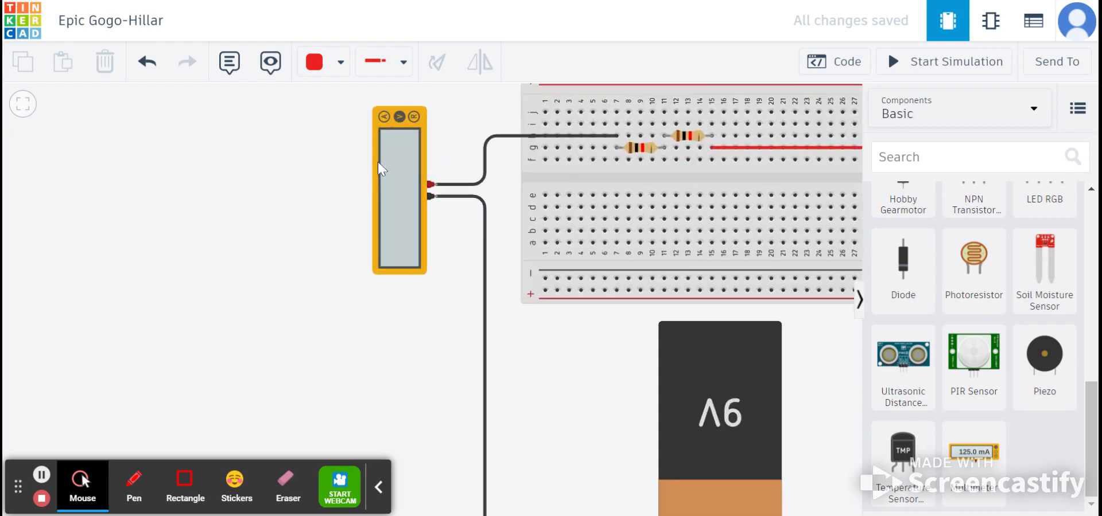
scroll(400, 172, "up", 2)
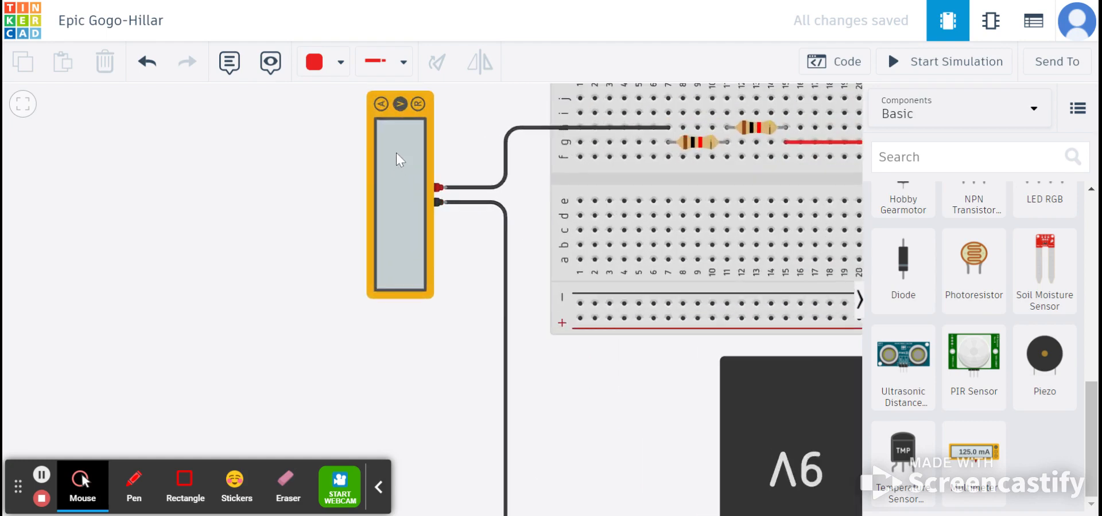
left_click(383, 112)
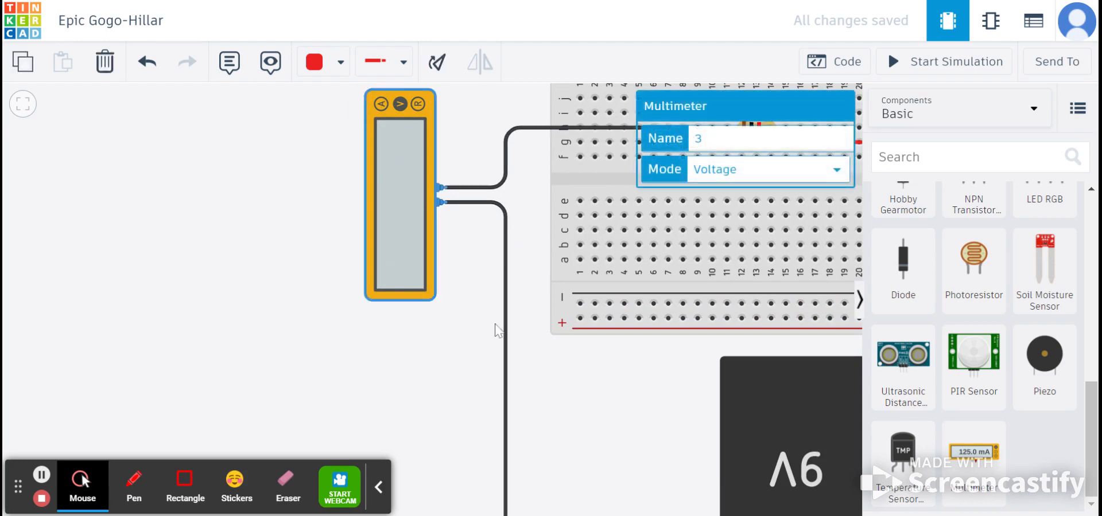
scroll(648, 376, "down", 4)
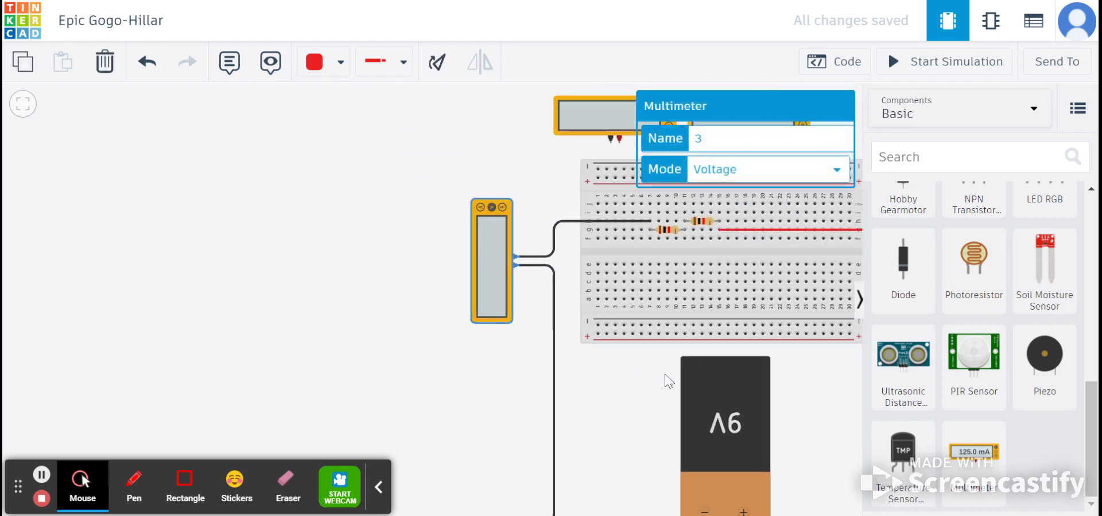
left_click_drag(595, 370, 536, 307)
scroll(531, 319, "down", 1)
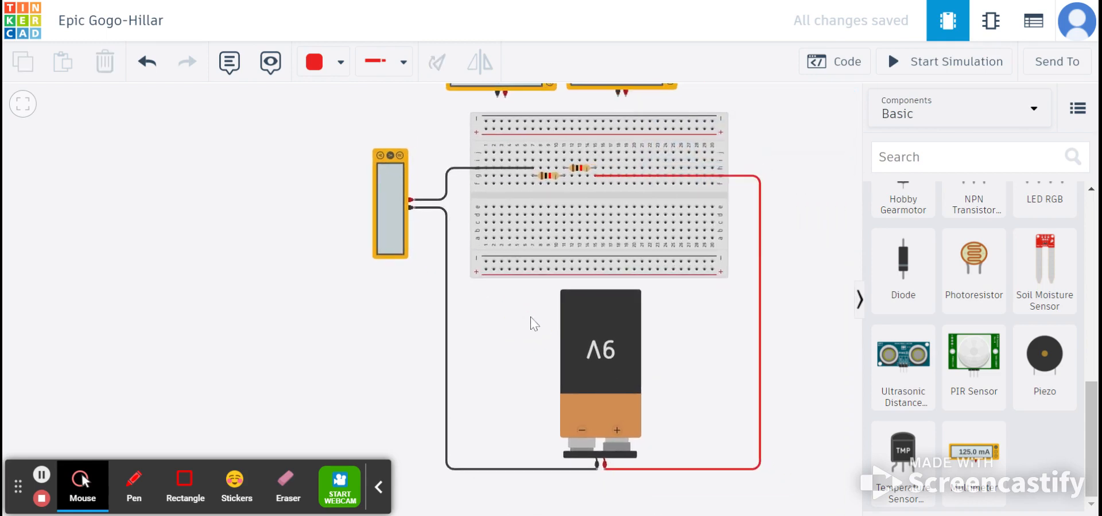
left_click(937, 65)
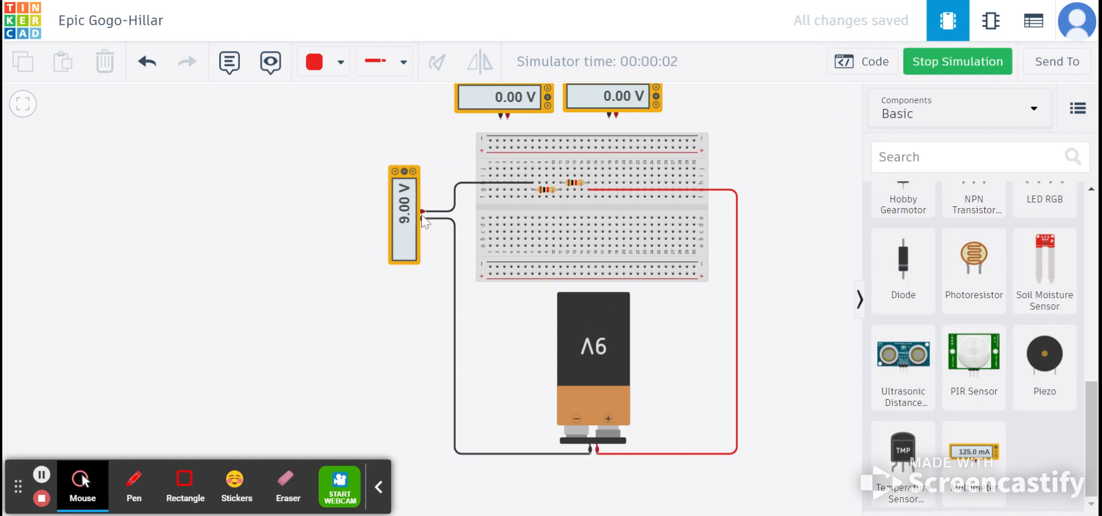
Stop the simulation and set the upright multimeter's mode to Amperage.
left_click(400, 175)
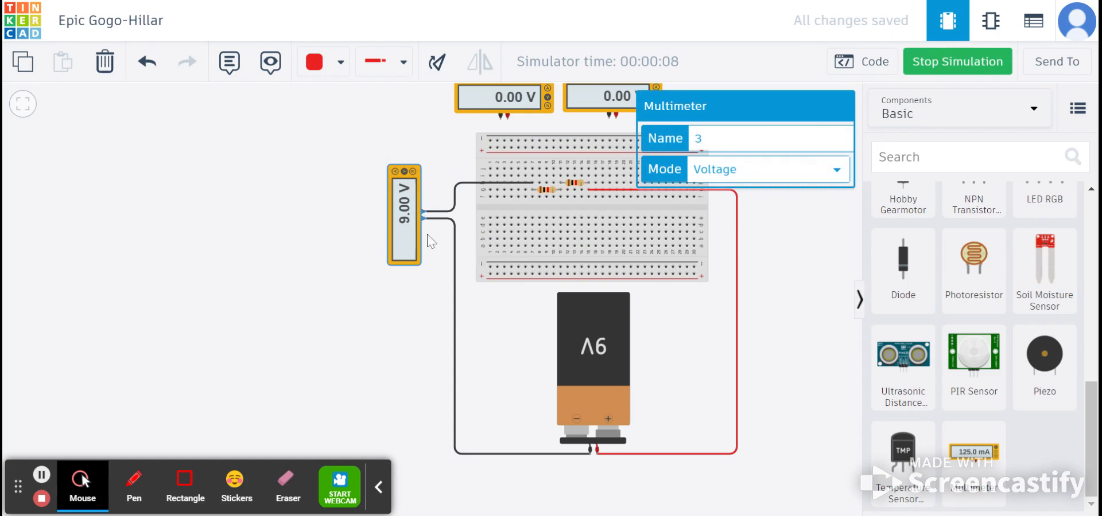
left_click(930, 73)
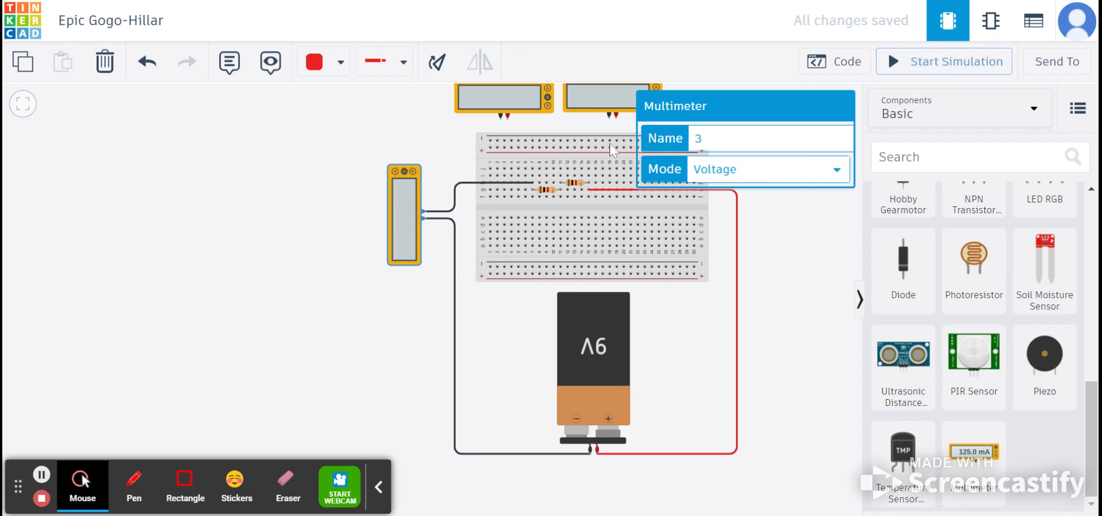
left_click(400, 179)
left_click_drag(400, 179, 398, 180)
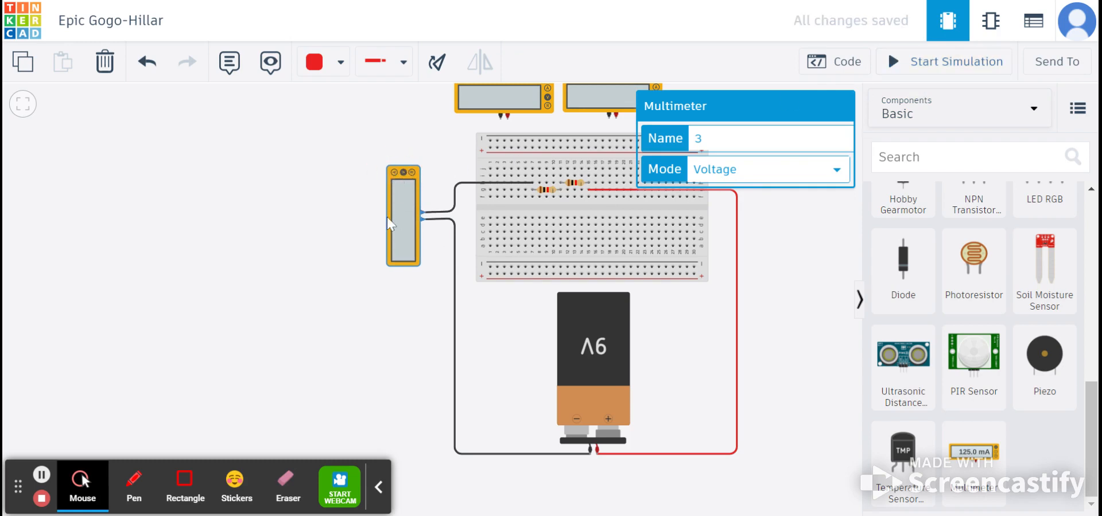
scroll(400, 186, "up", 5)
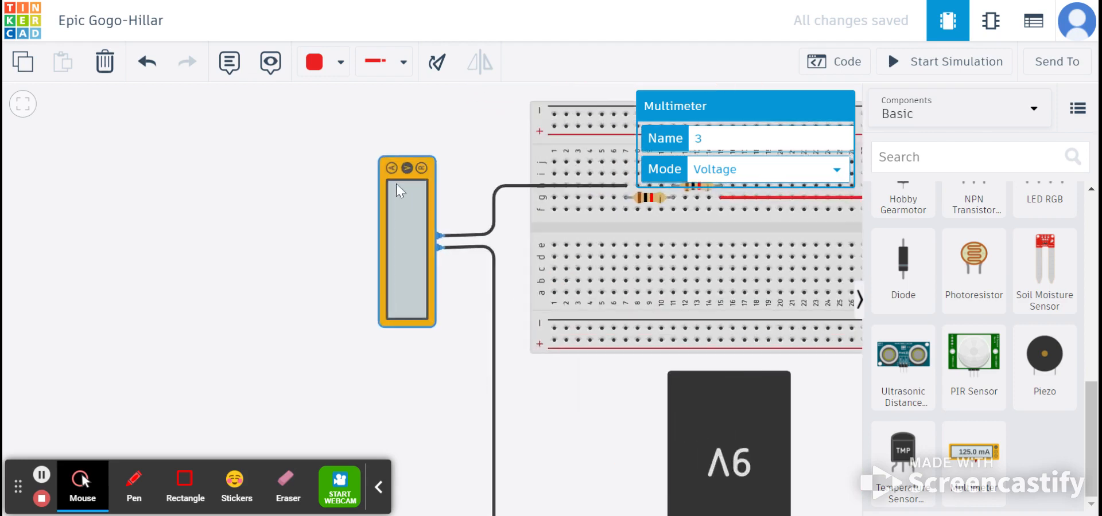
left_click(391, 172)
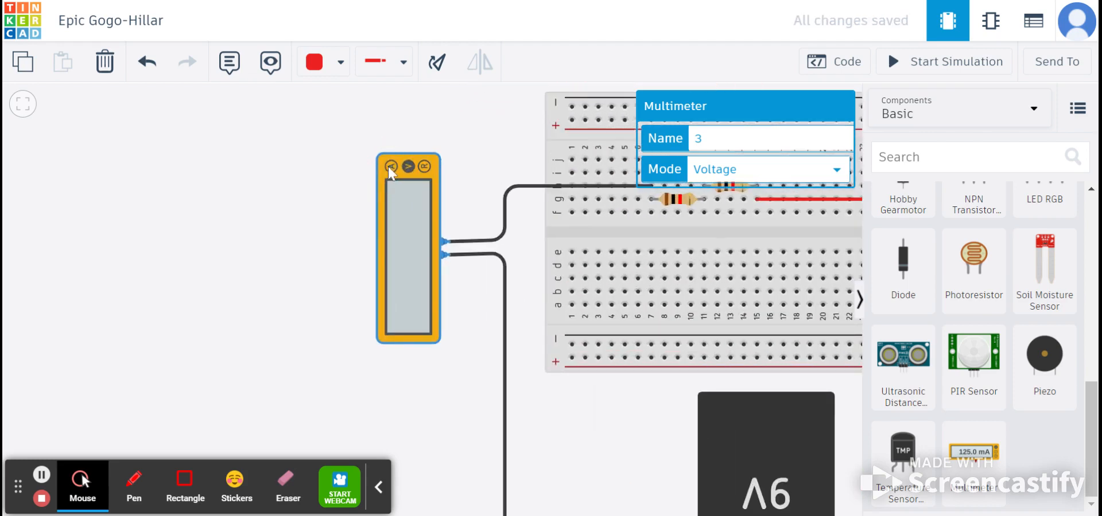
left_click_drag(391, 172, 424, 171)
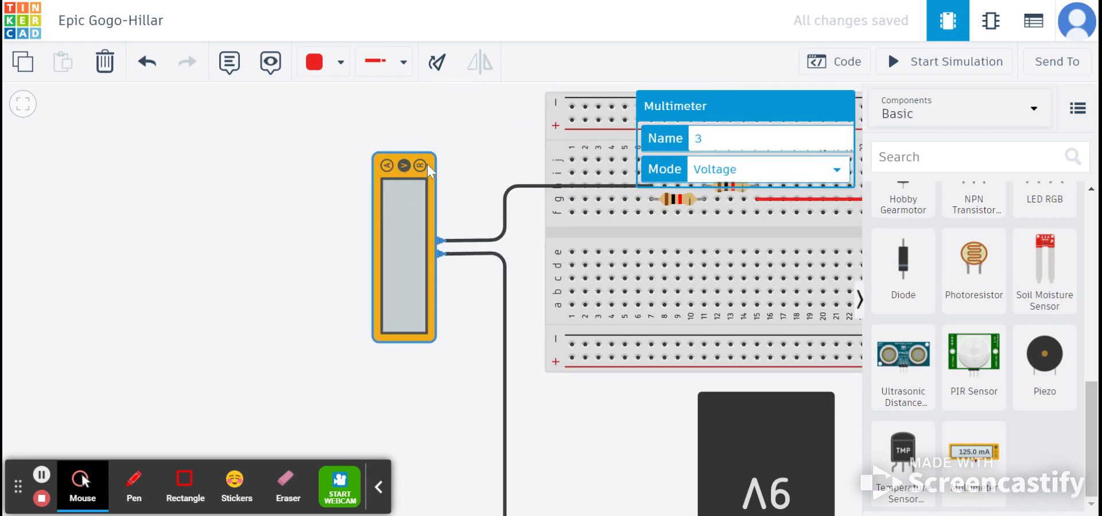
left_click(790, 168)
left_click(756, 195)
left_click(493, 179)
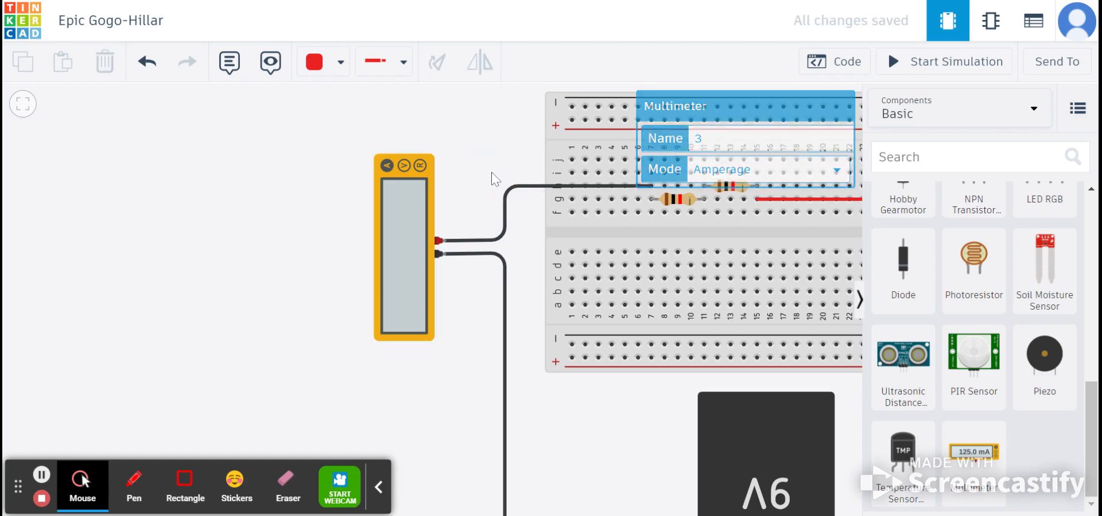
Run the simulation to read the circuit current on the upright multimeter, and stop it after the reading.
left_click(956, 64)
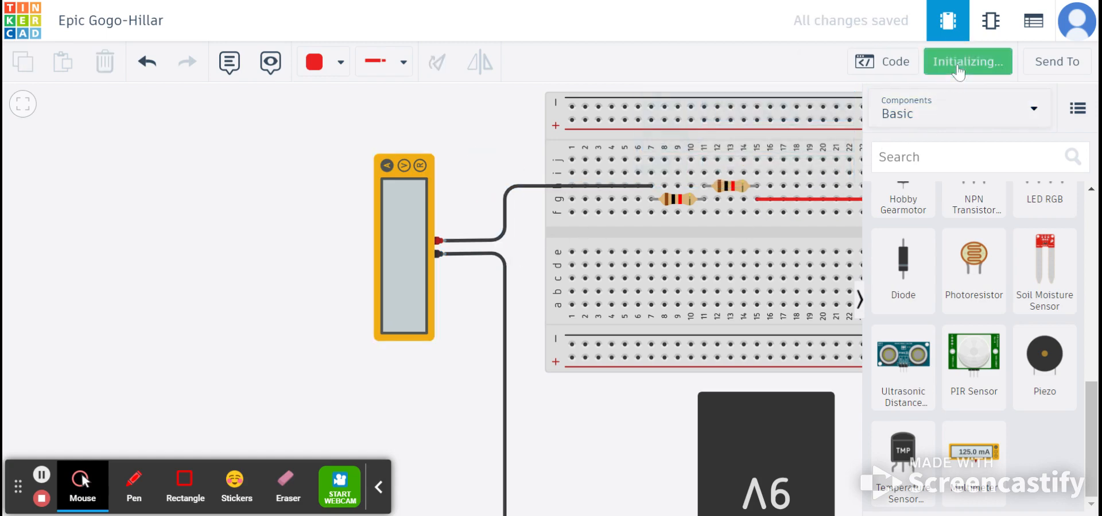
scroll(579, 327, "down", 2)
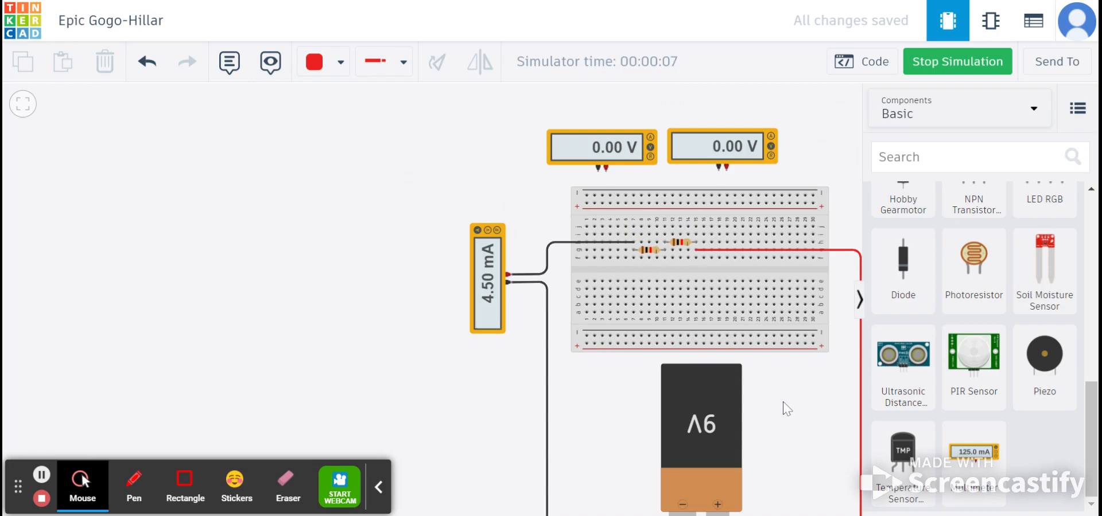
left_click_drag(787, 414, 714, 385)
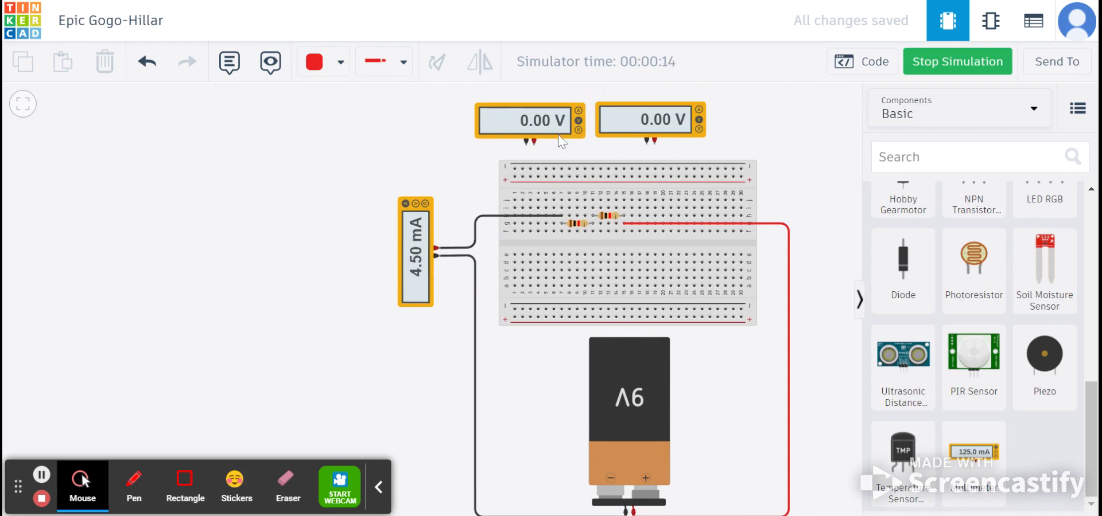
left_click(941, 67)
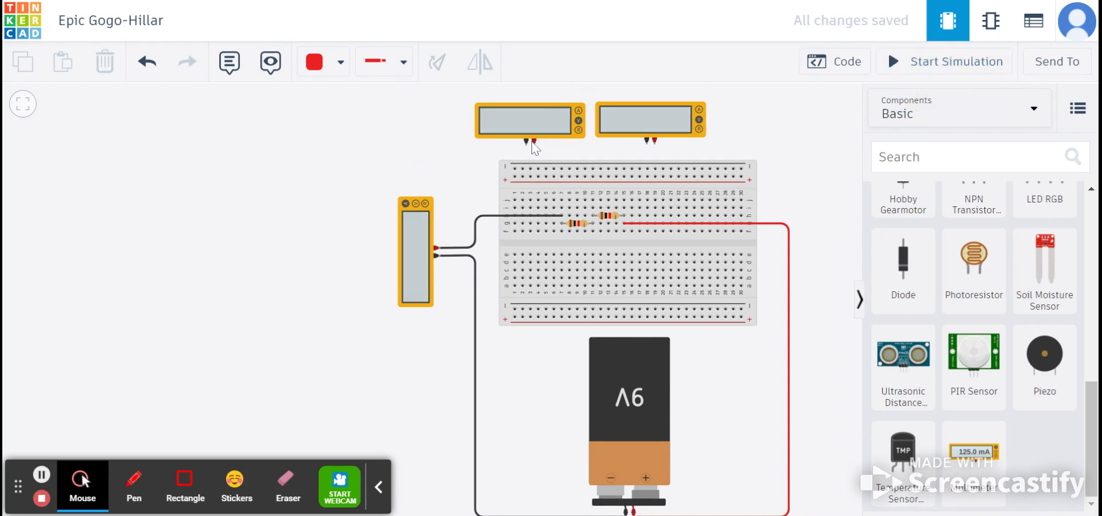
Wire the negative terminal of the left multimeter above the breadboard to hole i7 with right-angle bends.
scroll(610, 208, "up", 3)
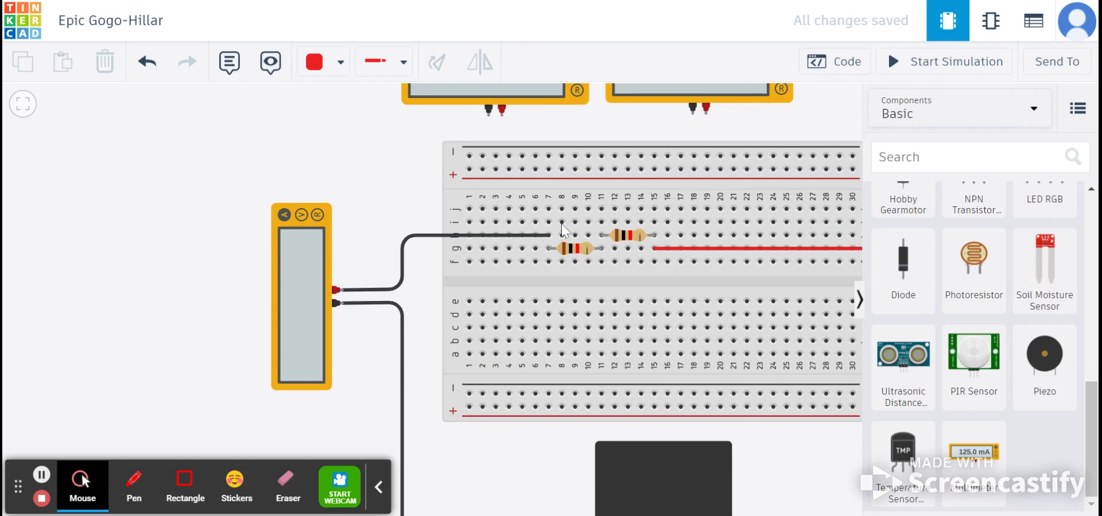
left_click(488, 115)
left_click(489, 136)
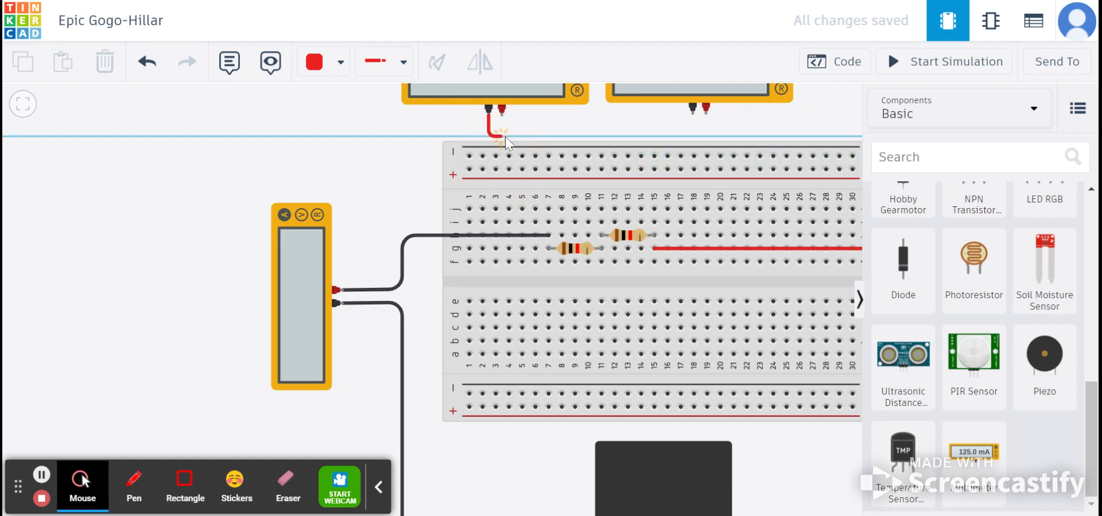
left_click(562, 137)
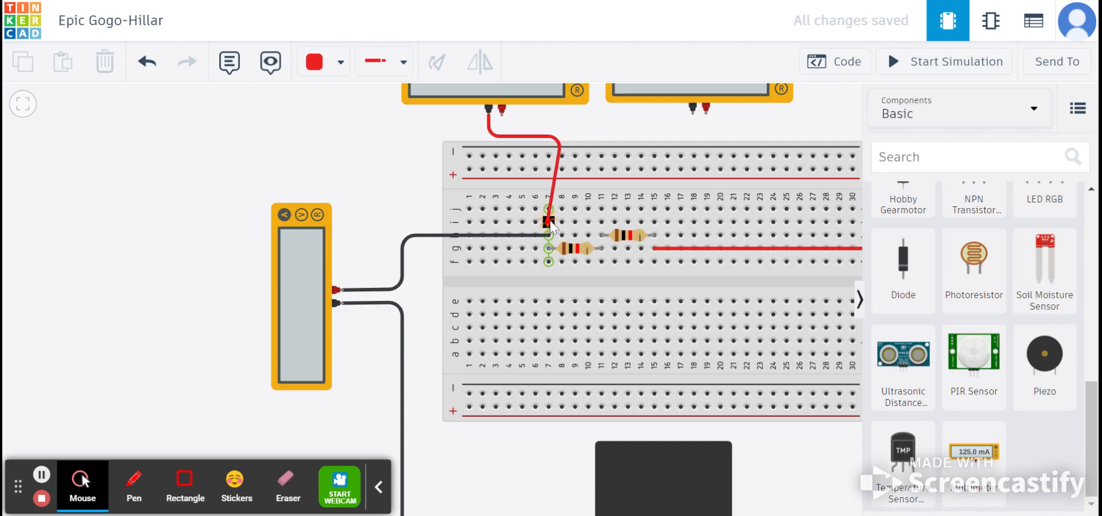
left_click(549, 222)
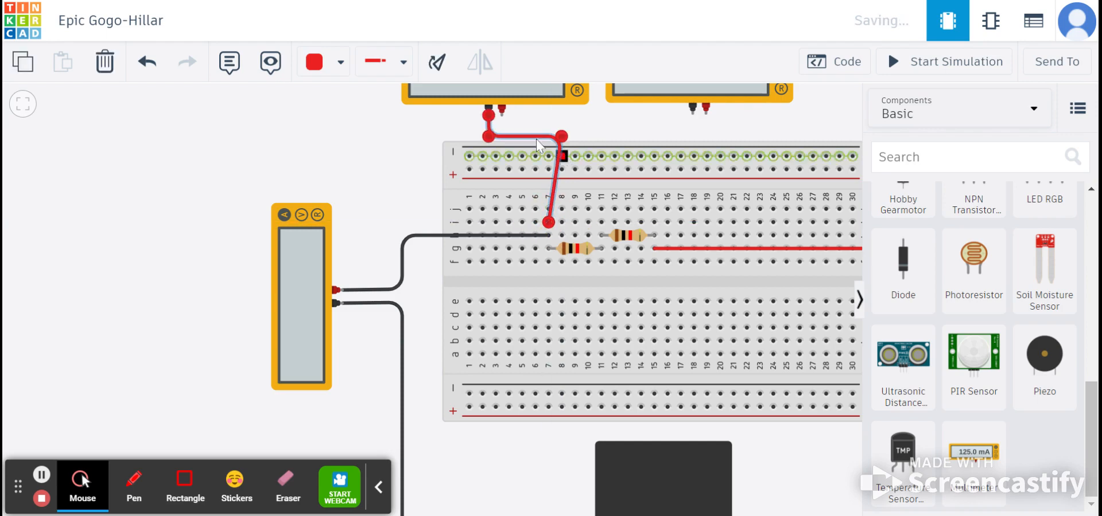
Change the wire into hole i7 to black and align its bend vertically above column 7.
left_click(328, 69)
left_click(339, 114)
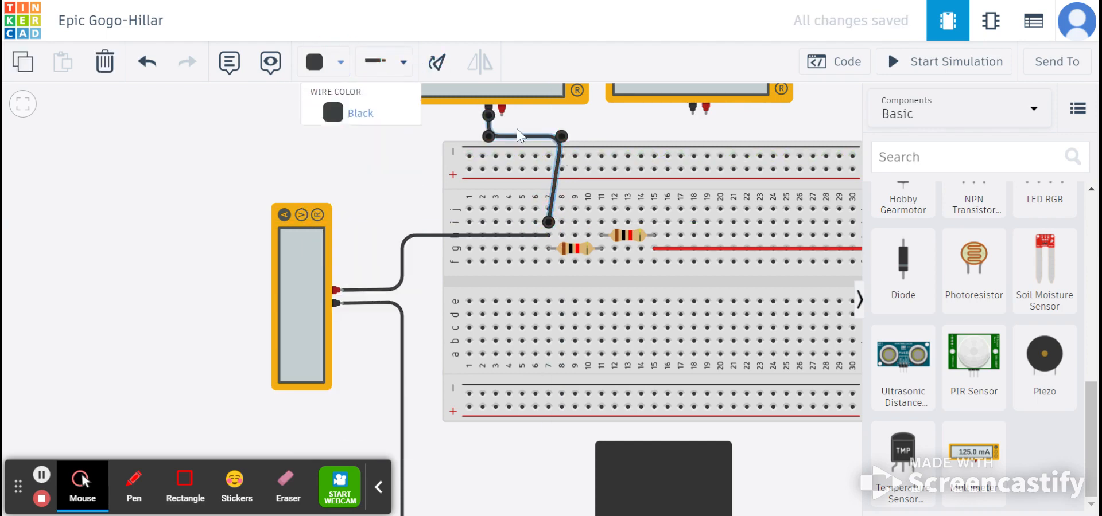
left_click_drag(561, 137, 549, 138)
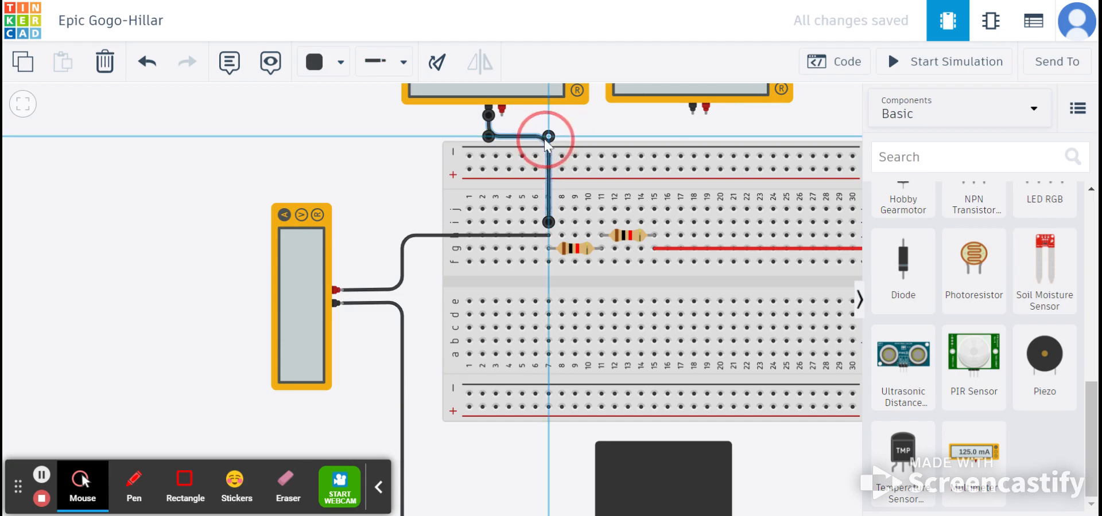
left_click(554, 125)
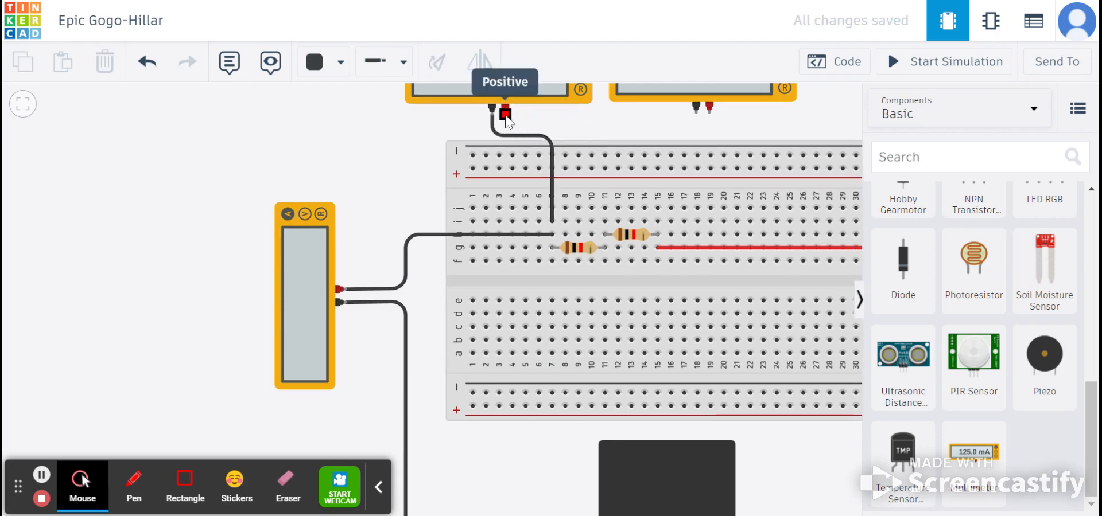
Wire the left upper multimeter's positive terminal to breadboard hole i11 in red with a right-angle bend.
left_click(340, 63)
left_click(336, 147)
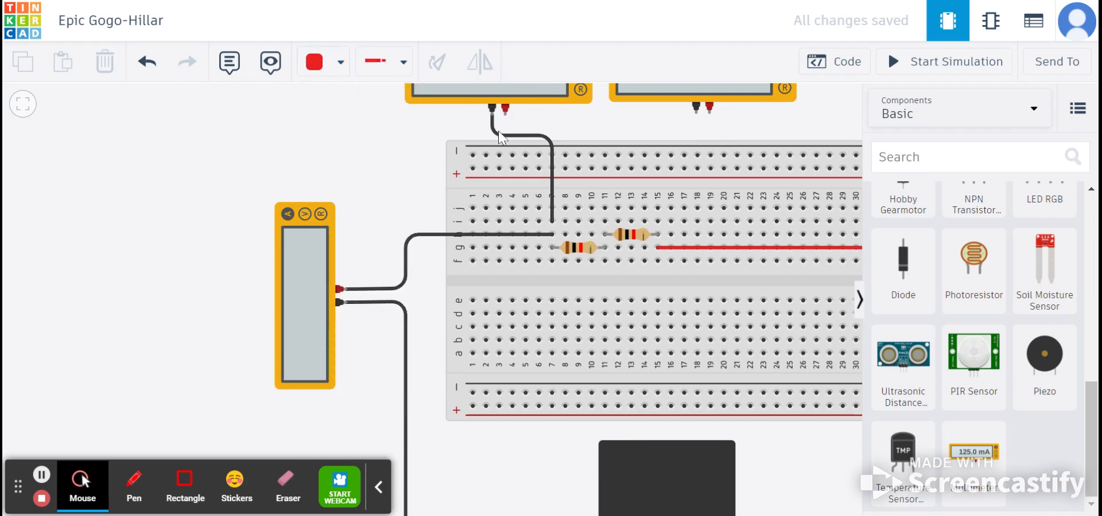
left_click(505, 109)
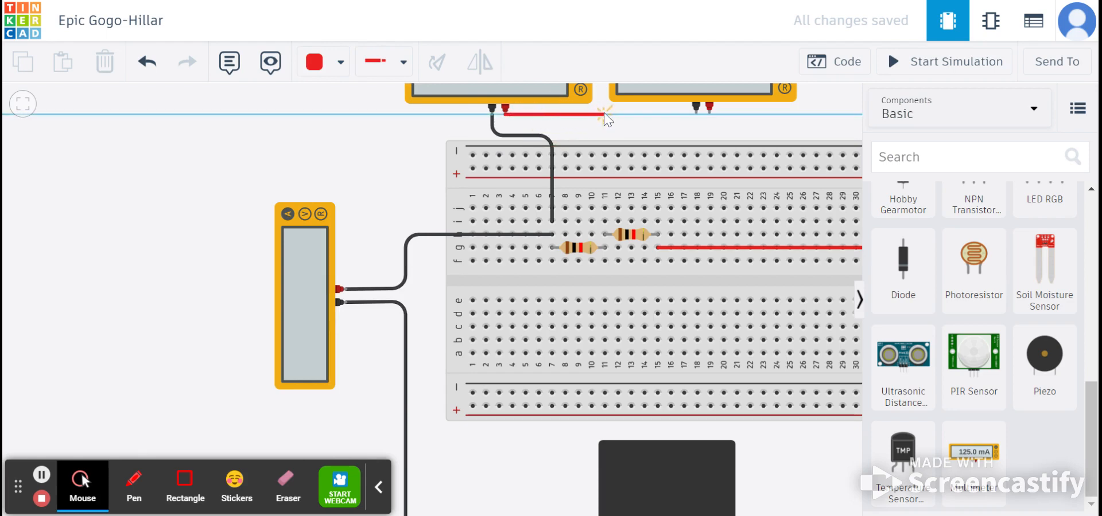
left_click(605, 115)
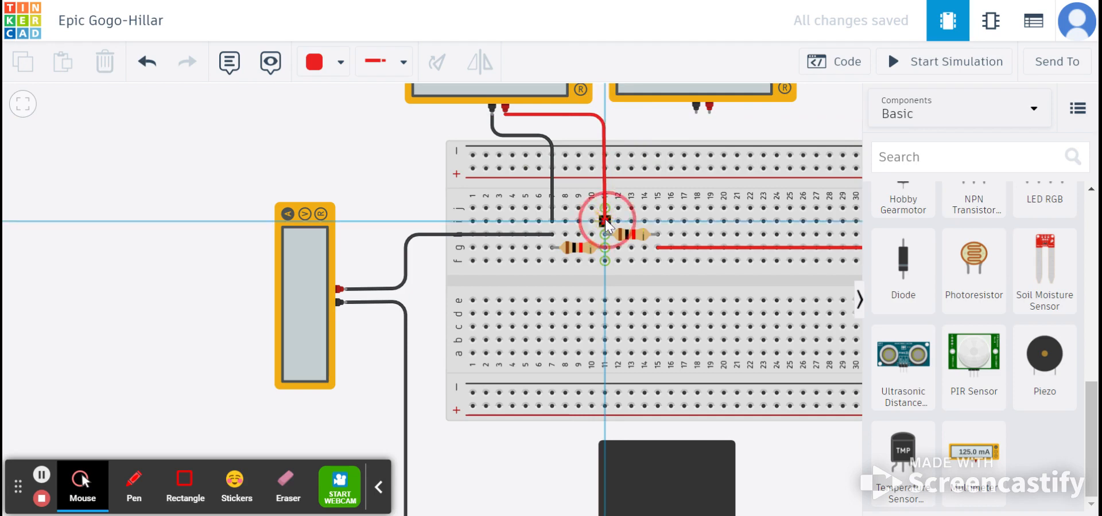
left_click(604, 221)
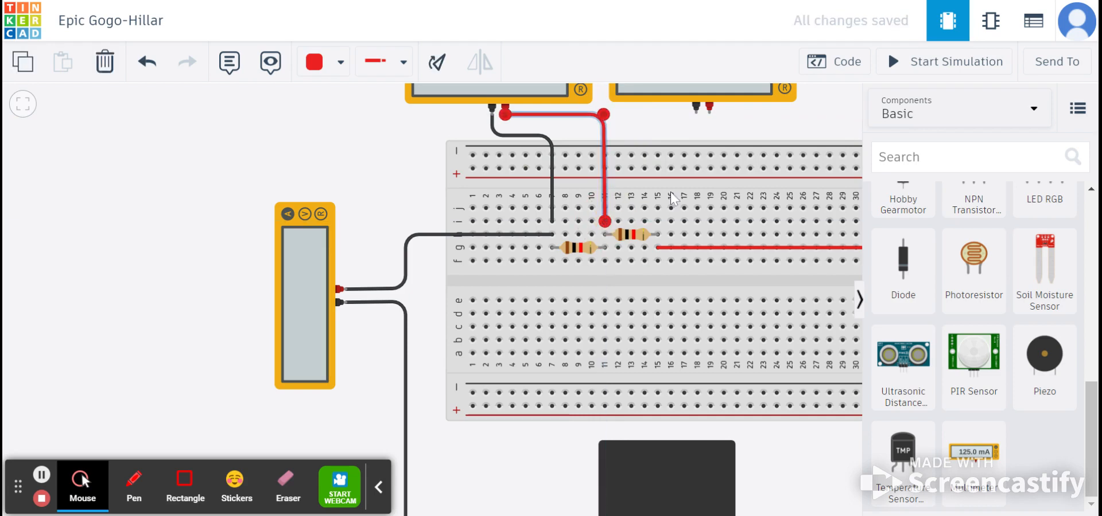
Wire the right upper multimeter's positive terminal to breadboard hole i15 in red with right-angle bends.
left_click(709, 113)
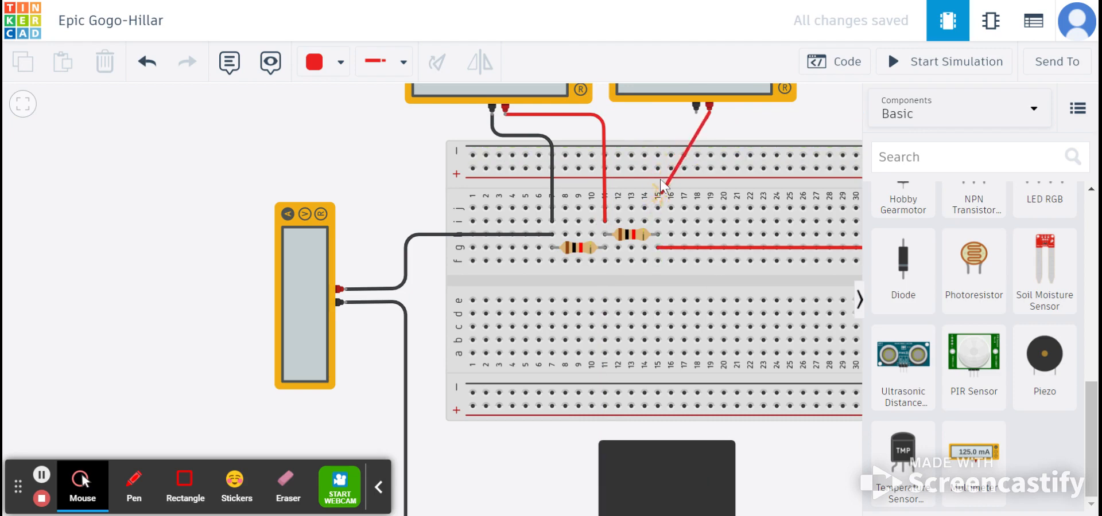
left_click(710, 131)
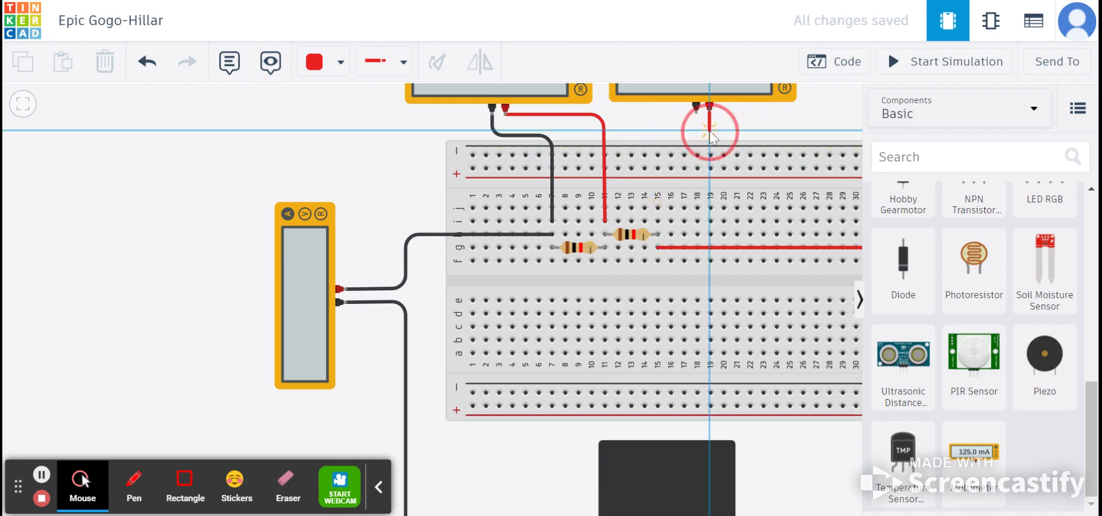
left_click(655, 131)
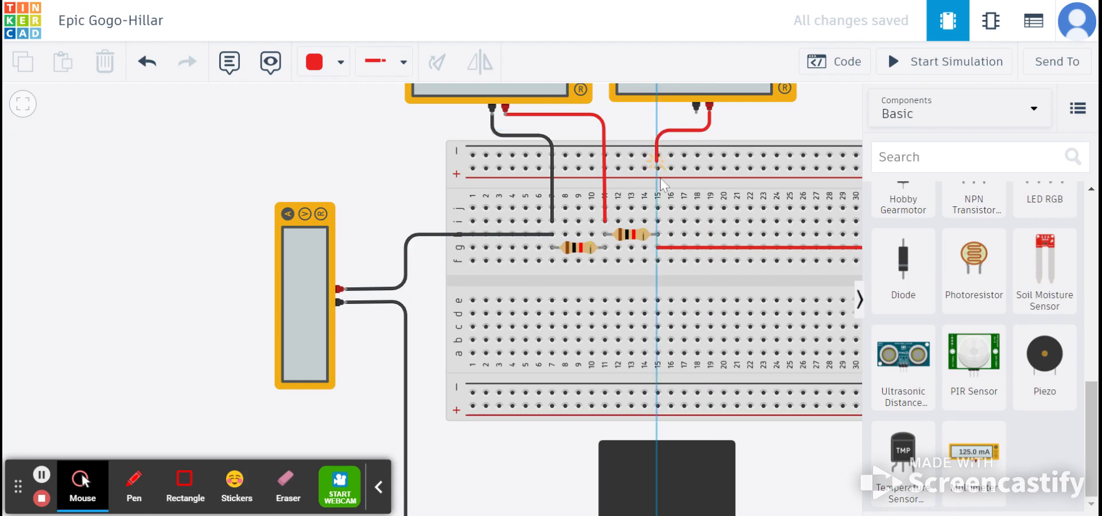
left_click(657, 221)
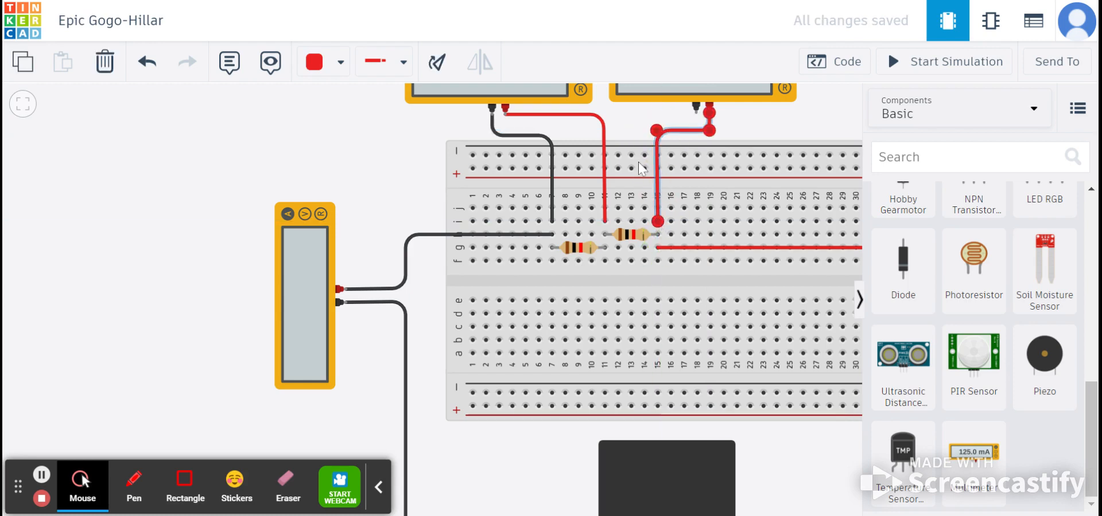
Wire the right upper multimeter's negative terminal to breadboard hole i11, colour the wire black and straighten its vertical segment.
left_click(696, 113)
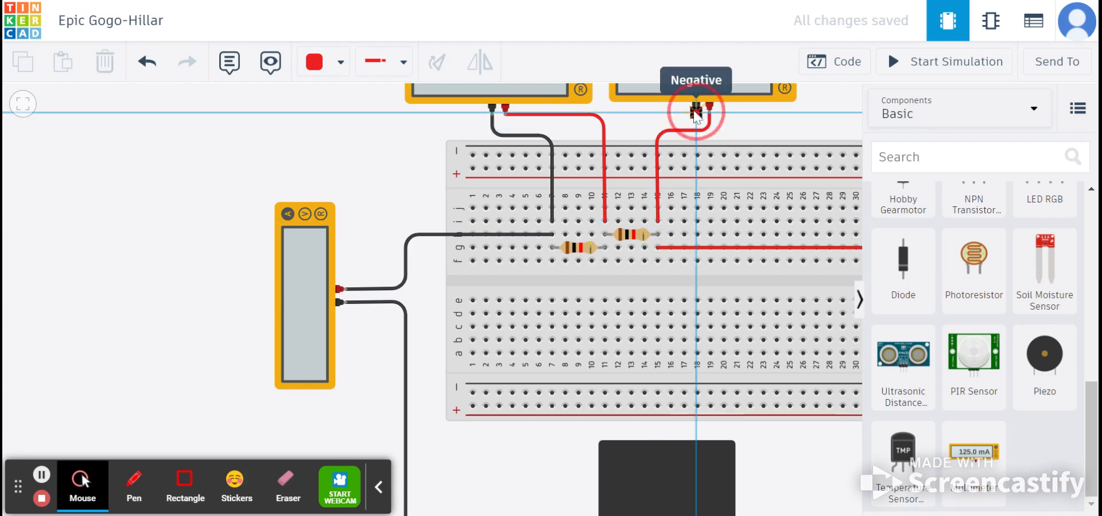
left_click(603, 115)
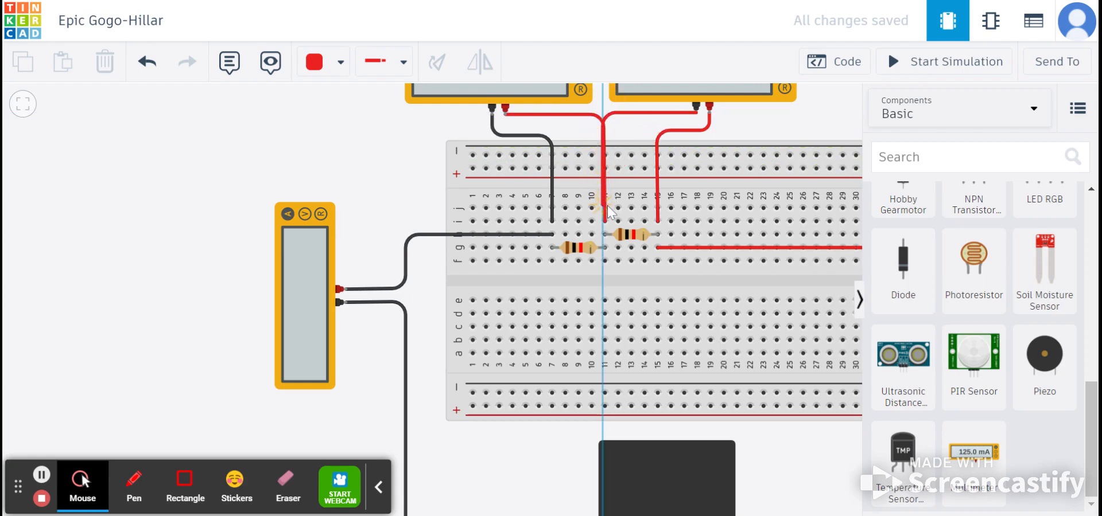
left_click(605, 222)
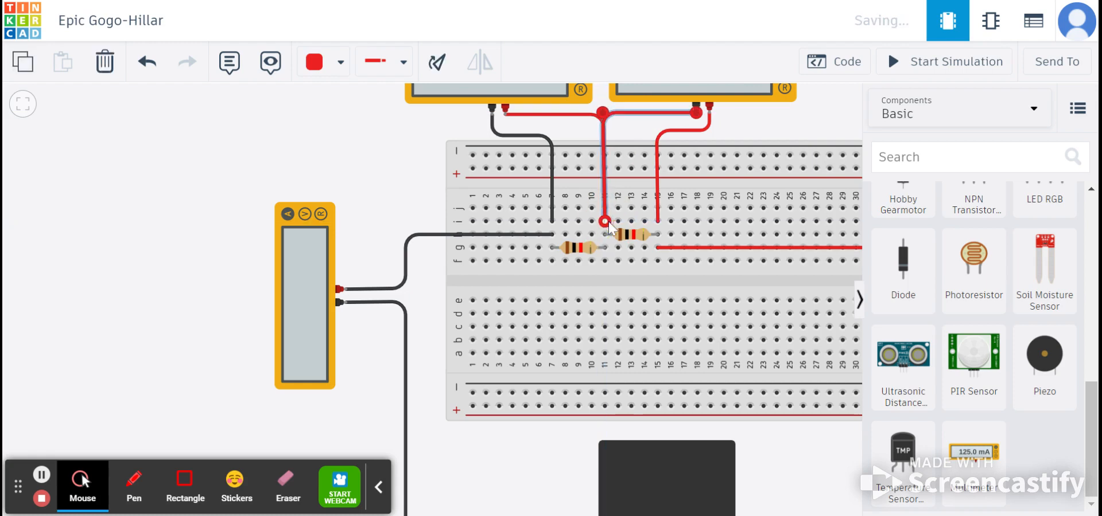
left_click(341, 62)
left_click(336, 117)
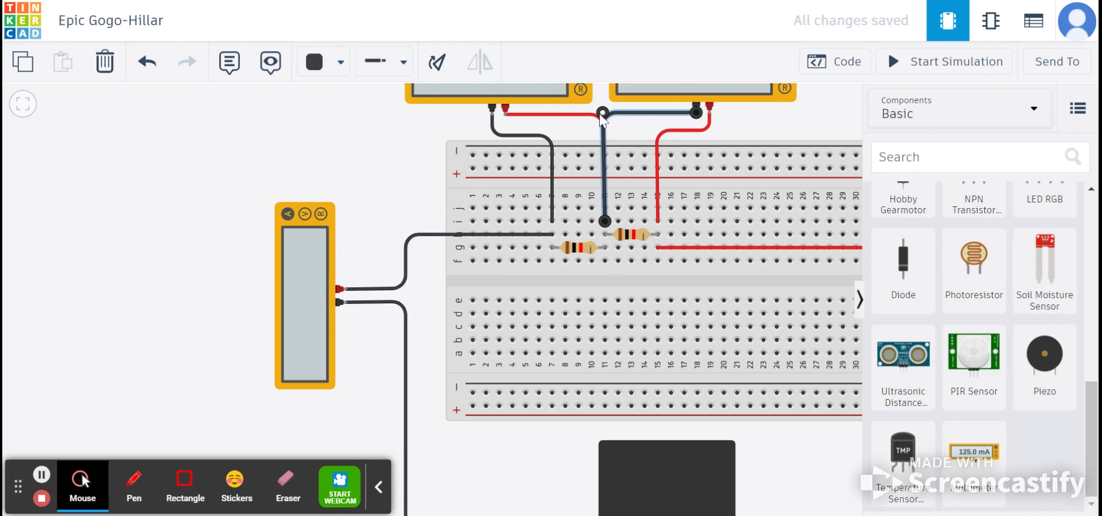
left_click_drag(602, 113, 605, 112)
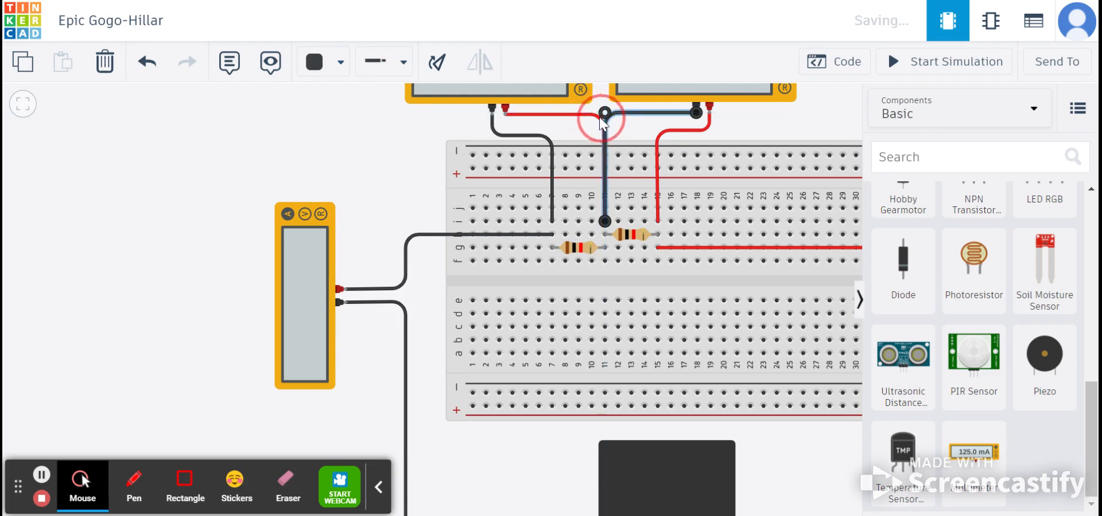
left_click(553, 130)
scroll(612, 232, "down", 2)
scroll(597, 286, "down", 1)
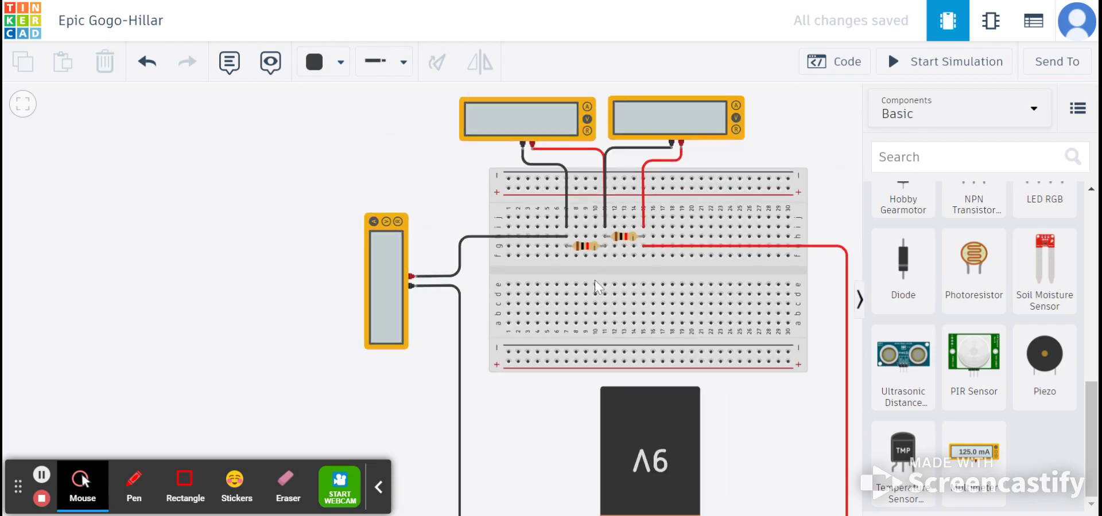
scroll(689, 293, "down", 1)
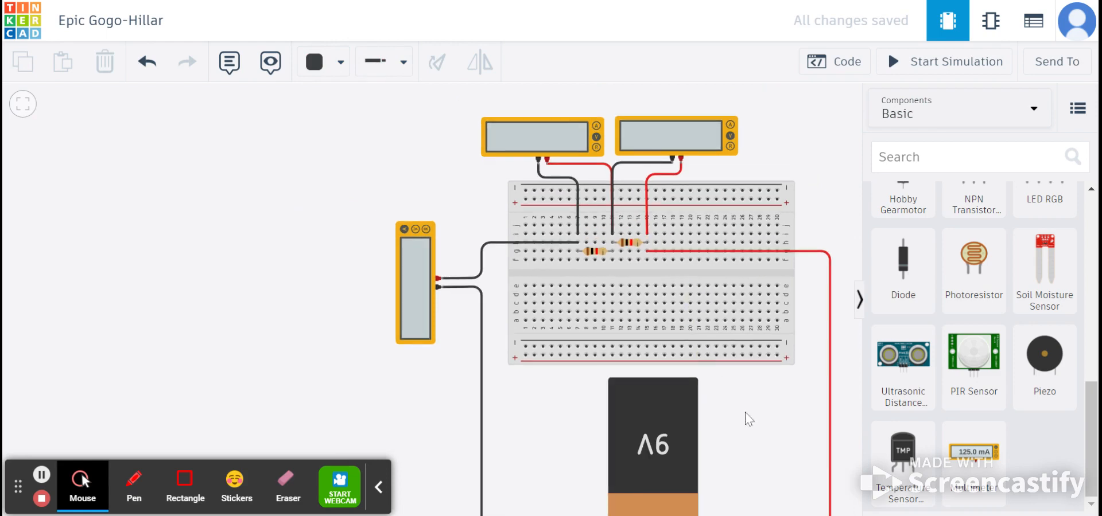
left_click_drag(741, 413, 679, 333)
scroll(680, 333, "down", 1)
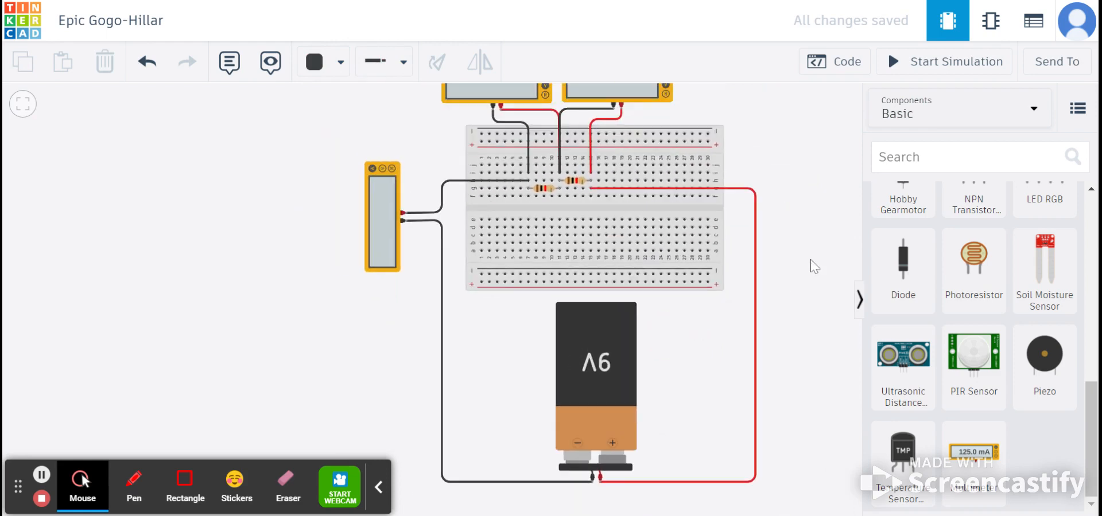
left_click_drag(800, 238, 808, 261)
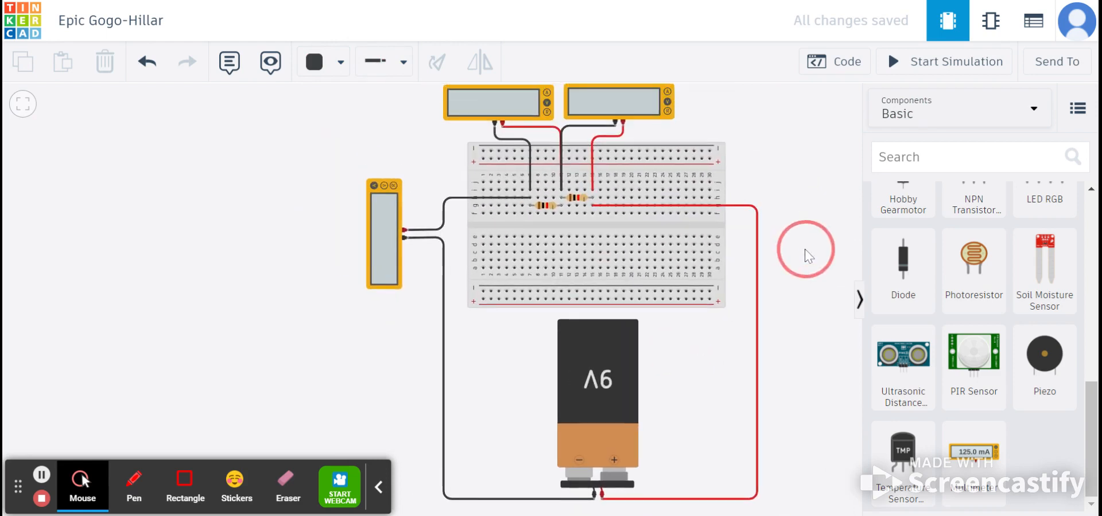
Run the simulation to read the current and both resistor voltages on the three multimeters, and stop it.
left_click(938, 70)
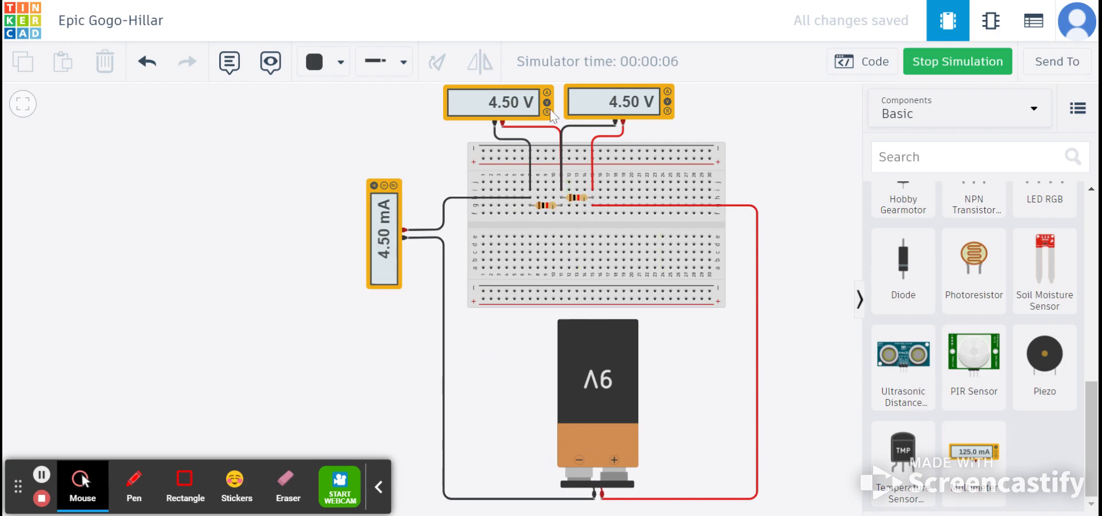
left_click(943, 72)
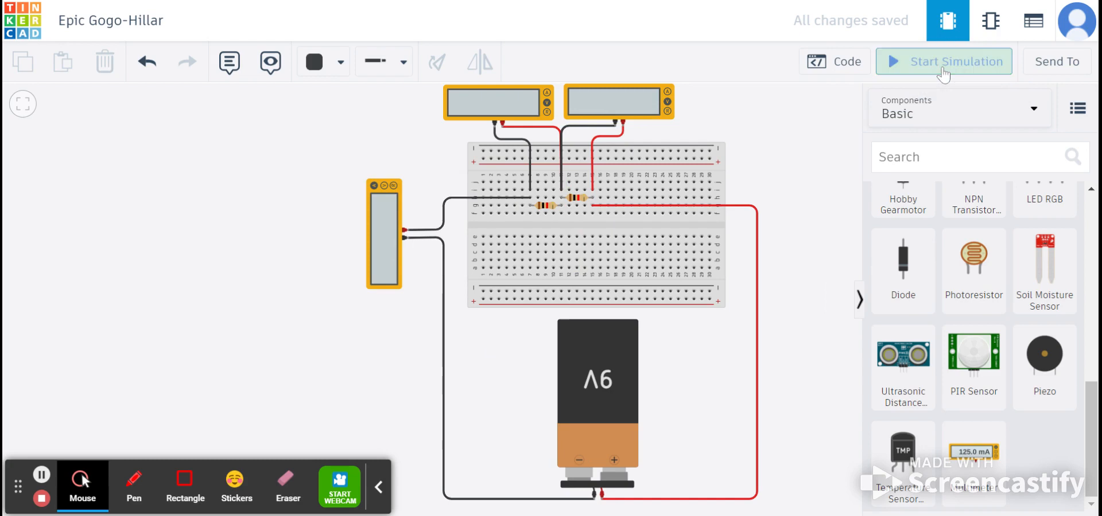
Set the left resistor's resistance to 200 Ω and the right resistor's resistance to 100 Ω.
left_click(553, 210)
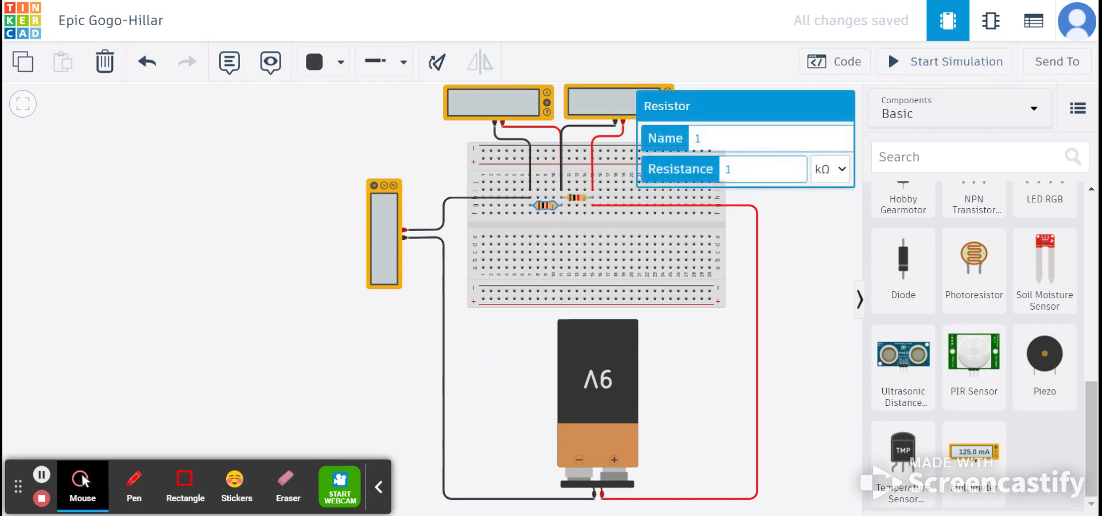
double_click(728, 168)
type("200")
left_click(839, 191)
left_click(583, 199)
type("00")
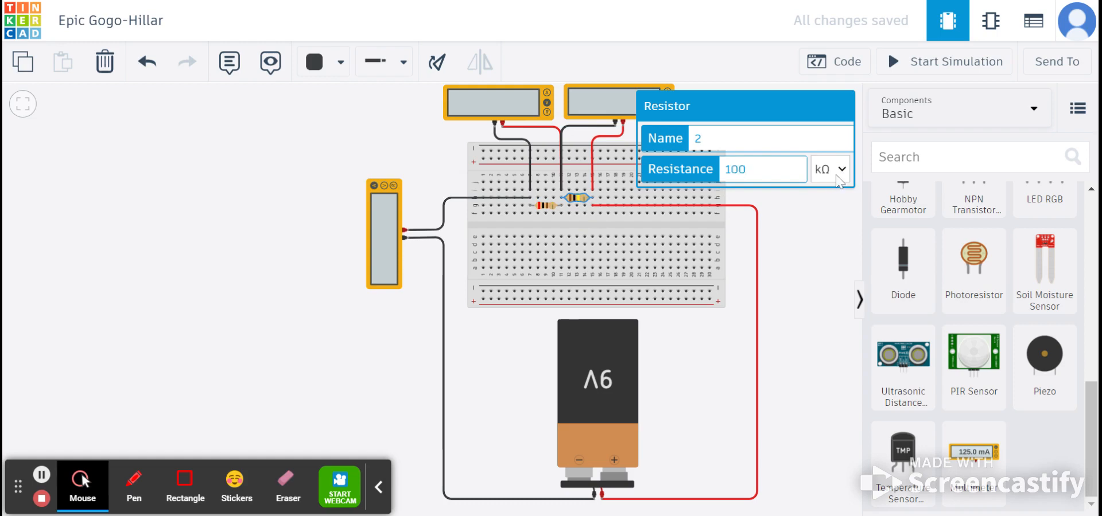
left_click(792, 239)
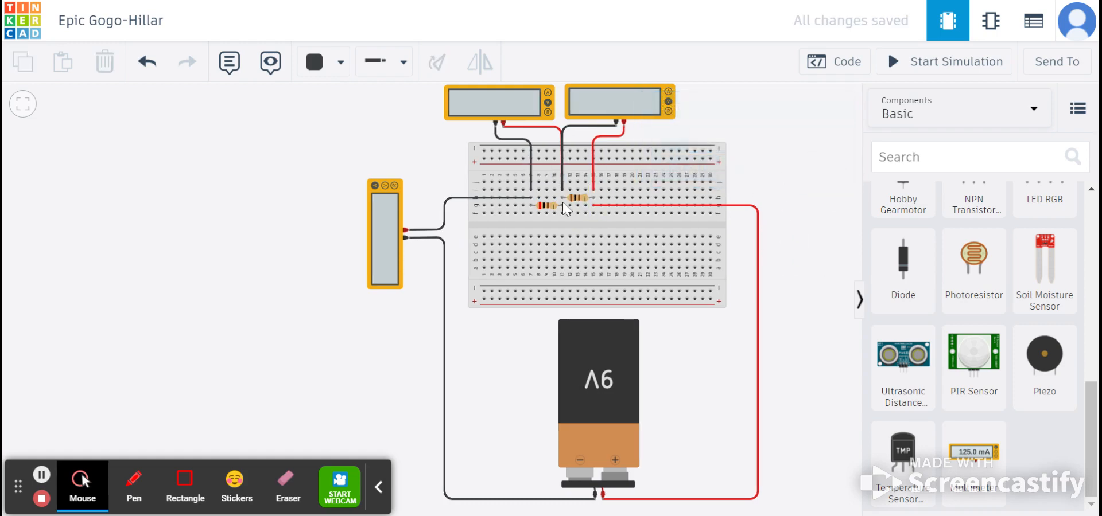
Simulate the circuit with the changed resistances, examine the three multimeter readings, and stop the simulation.
left_click(908, 67)
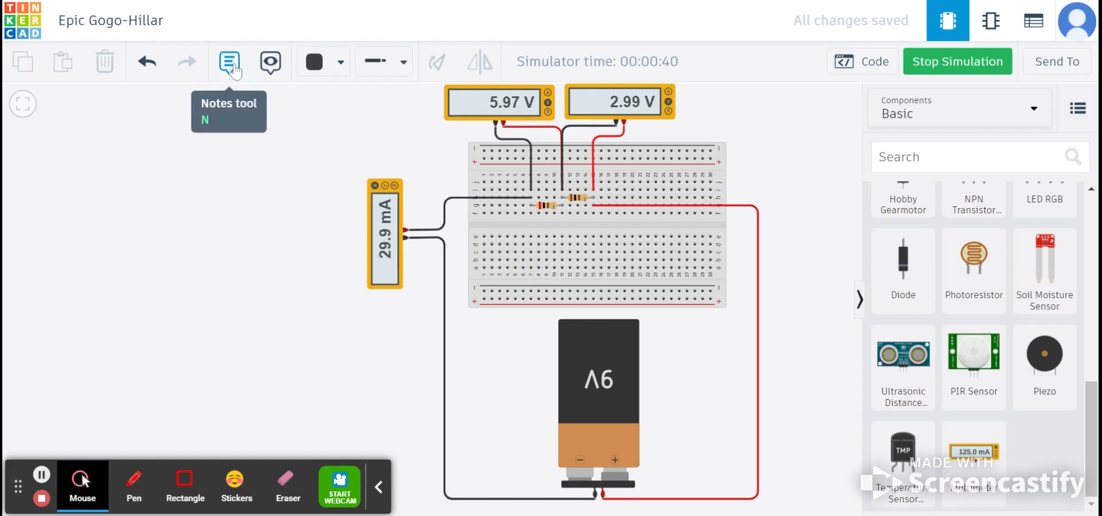
left_click(160, 280)
left_click_drag(234, 72, 167, 211)
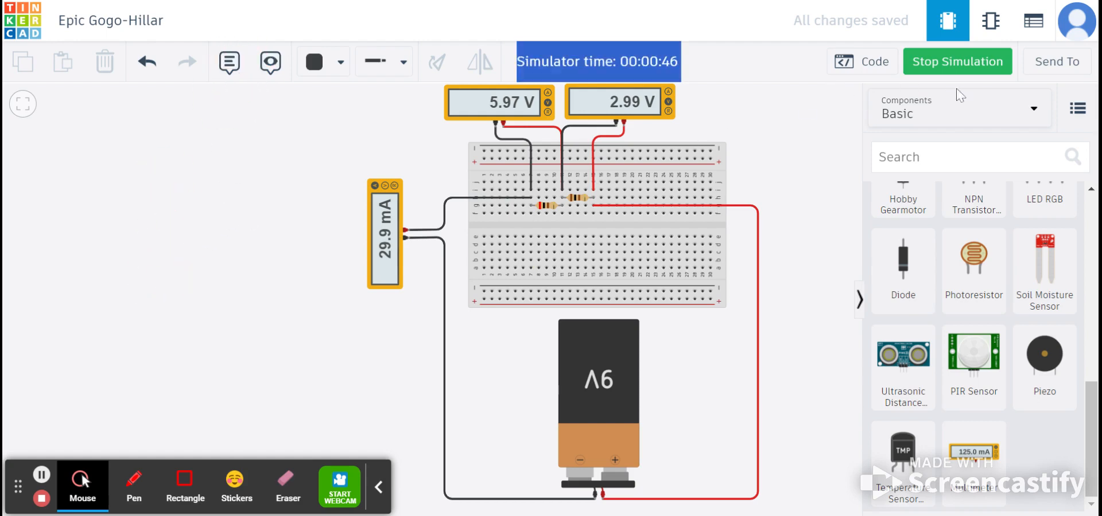
left_click(955, 64)
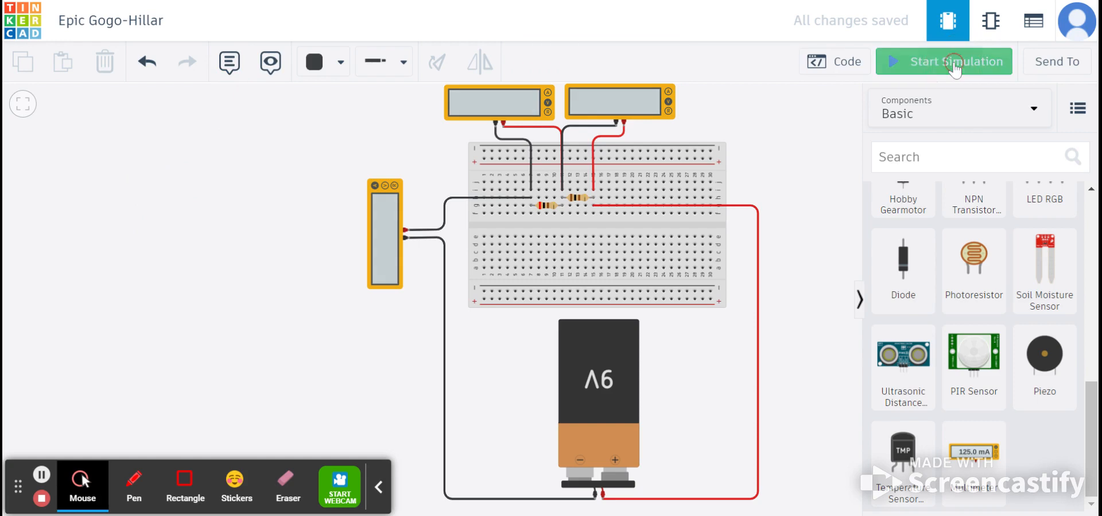
Place a note in the empty area left of the circuit and write "In this circuit the drop in voltage of the first resistor is".
left_click(229, 61)
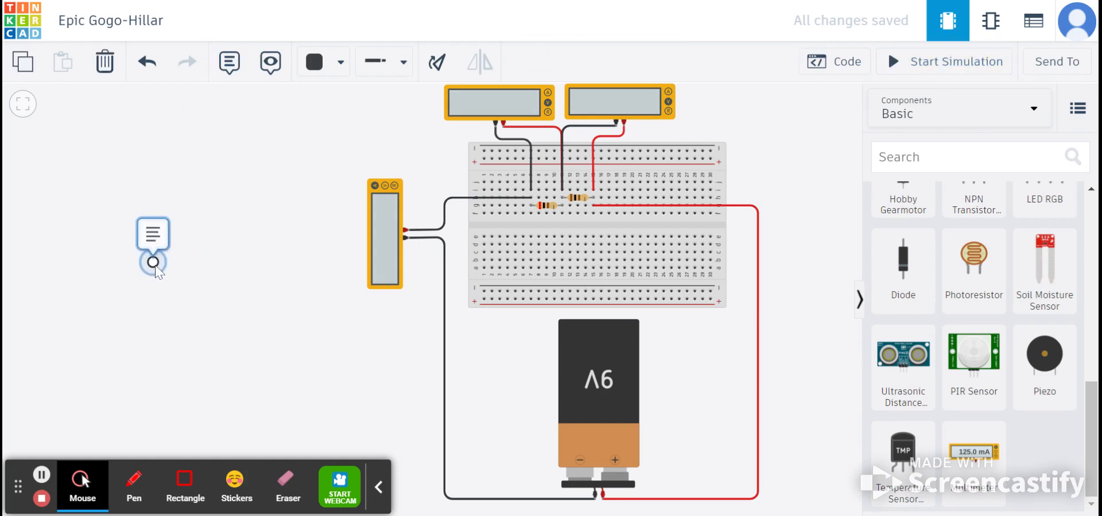
left_click(166, 334)
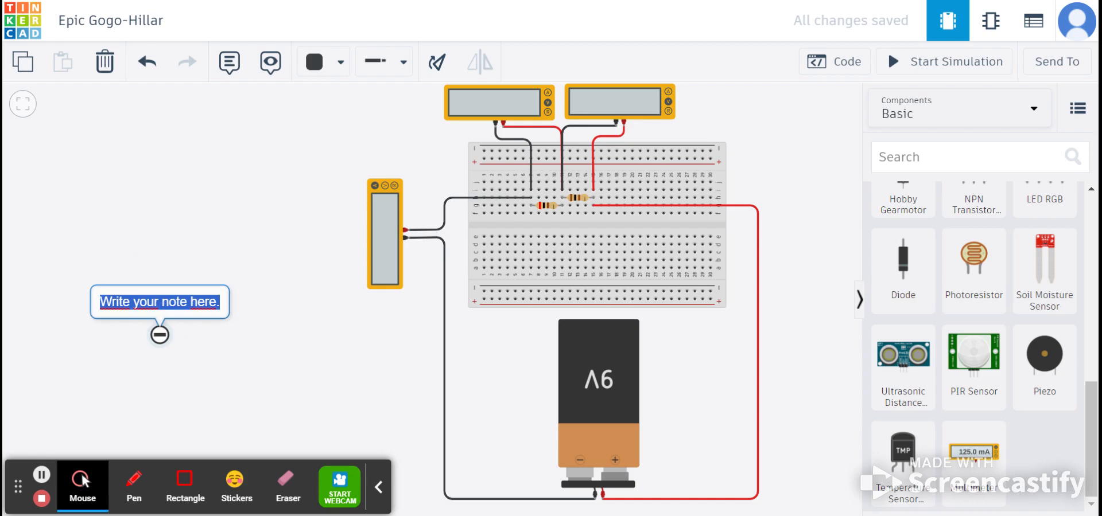
type("In")
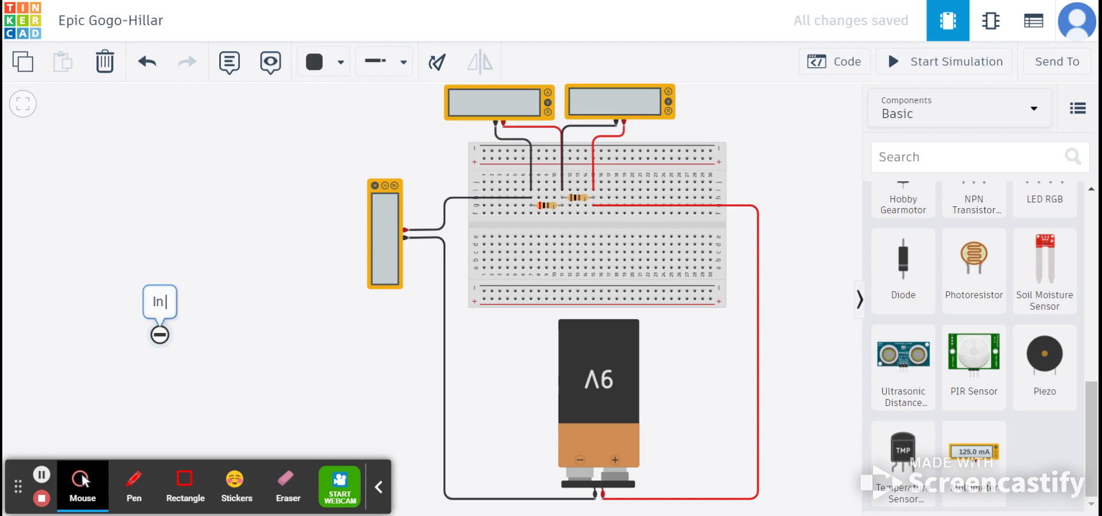
type(" this")
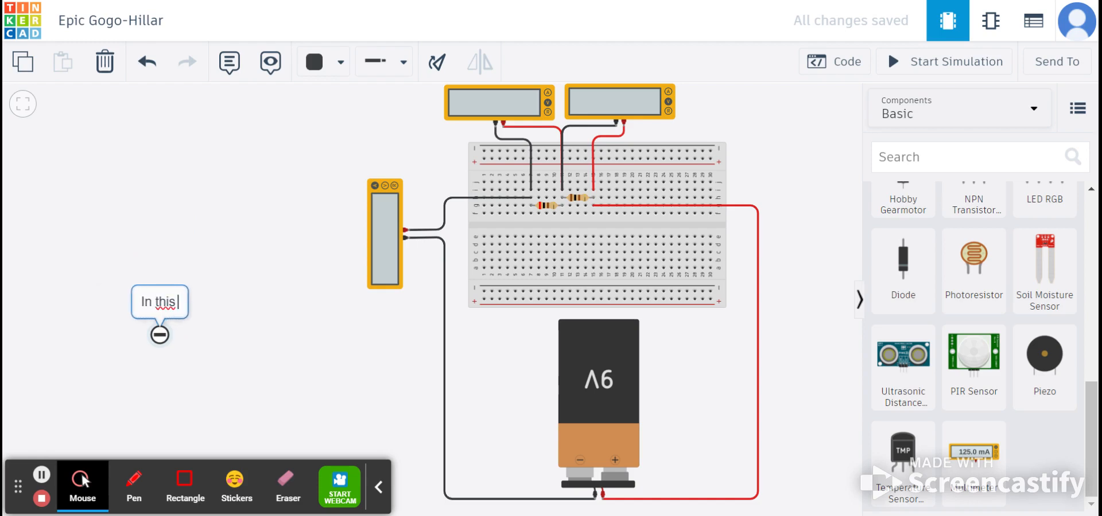
type(" dircuir")
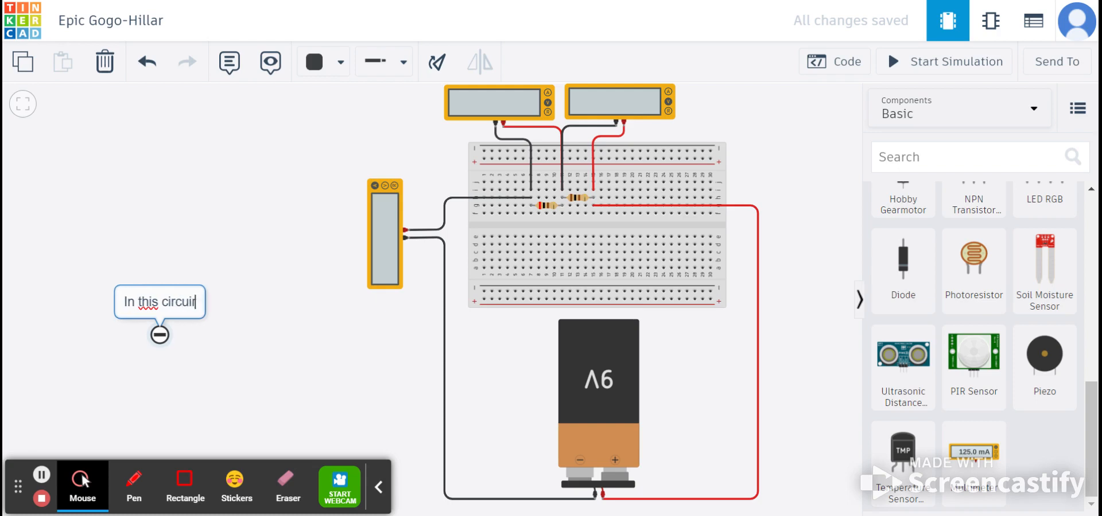
key("BackSpace")
type("t the")
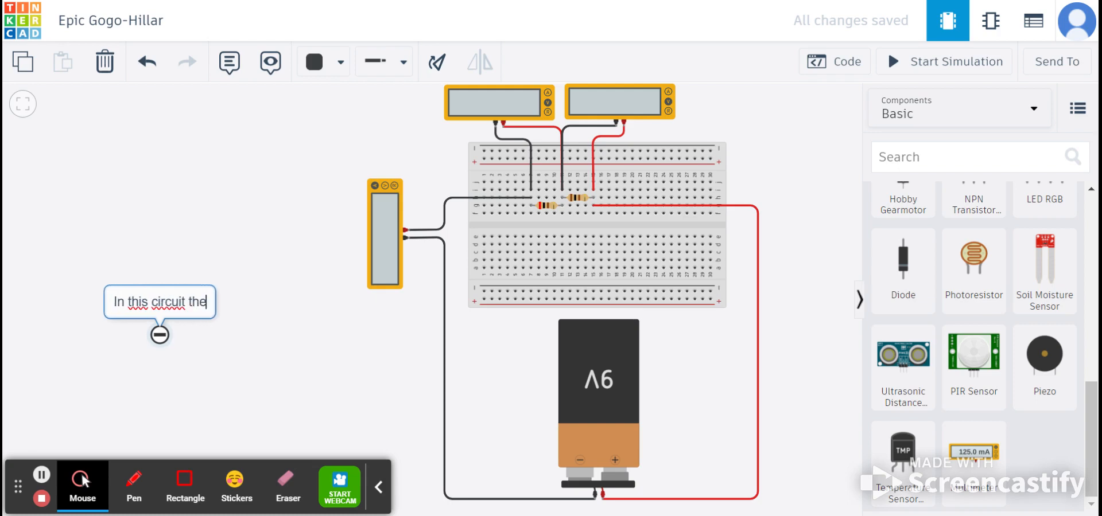
type(" dro")
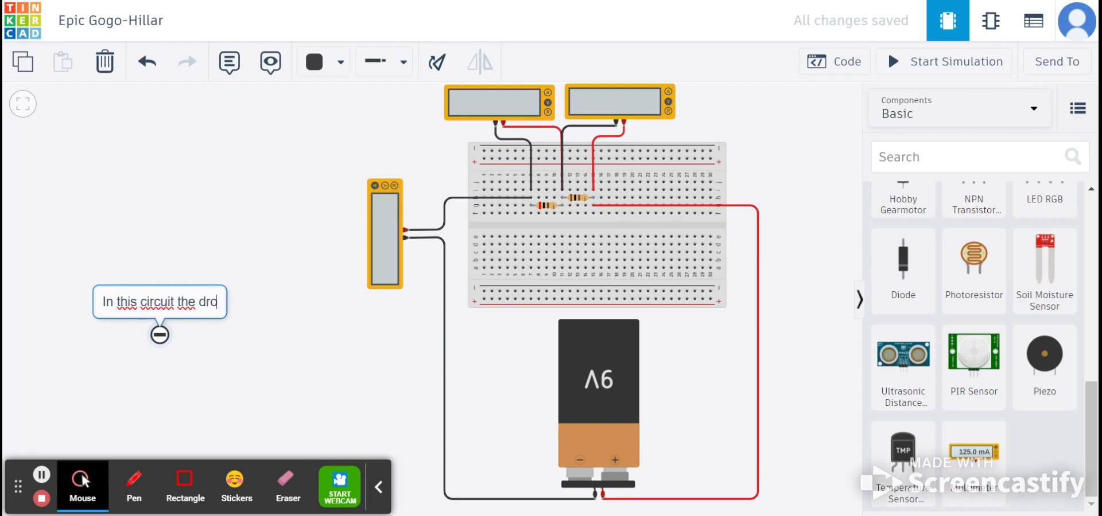
type("p in v")
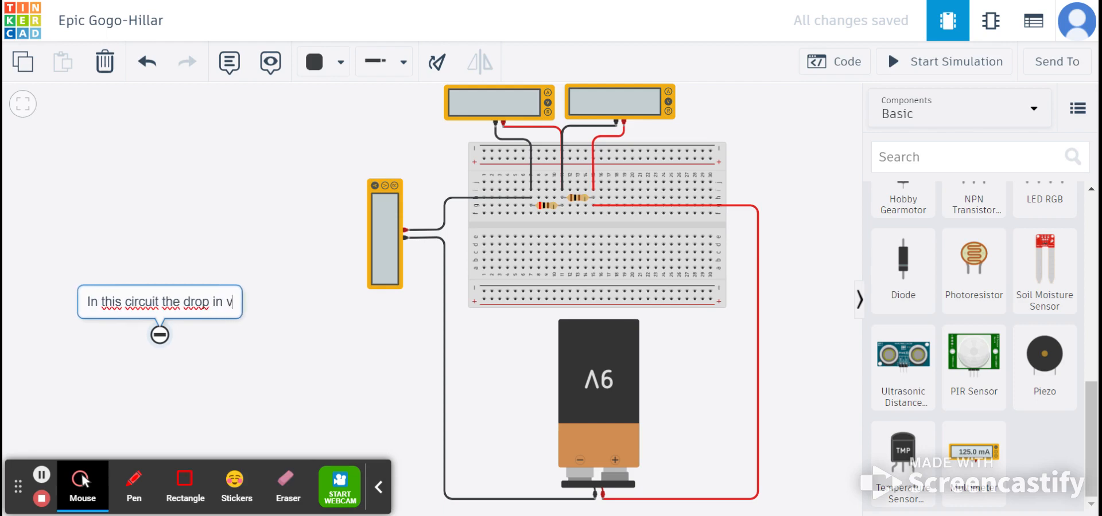
type("oltage of")
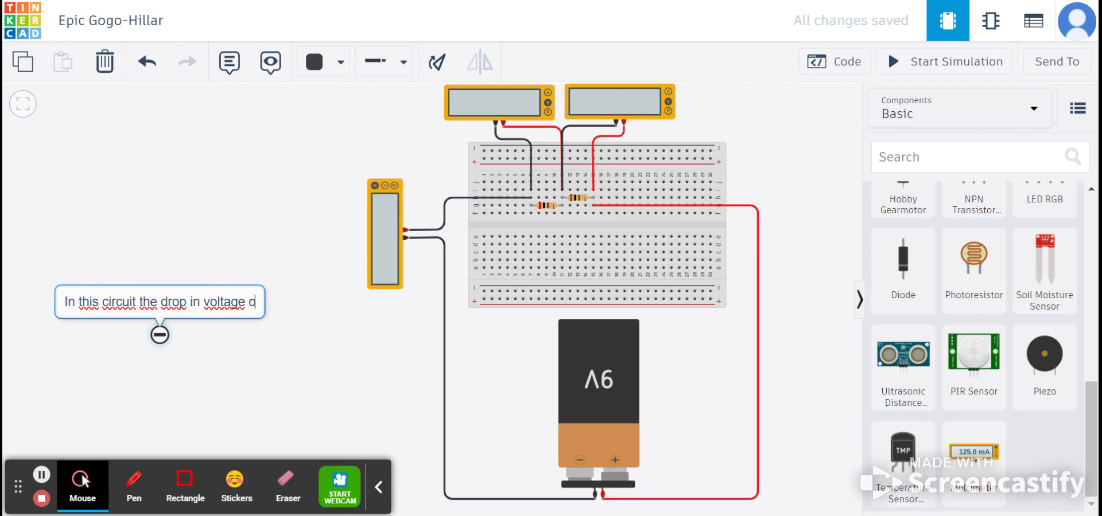
type(" the")
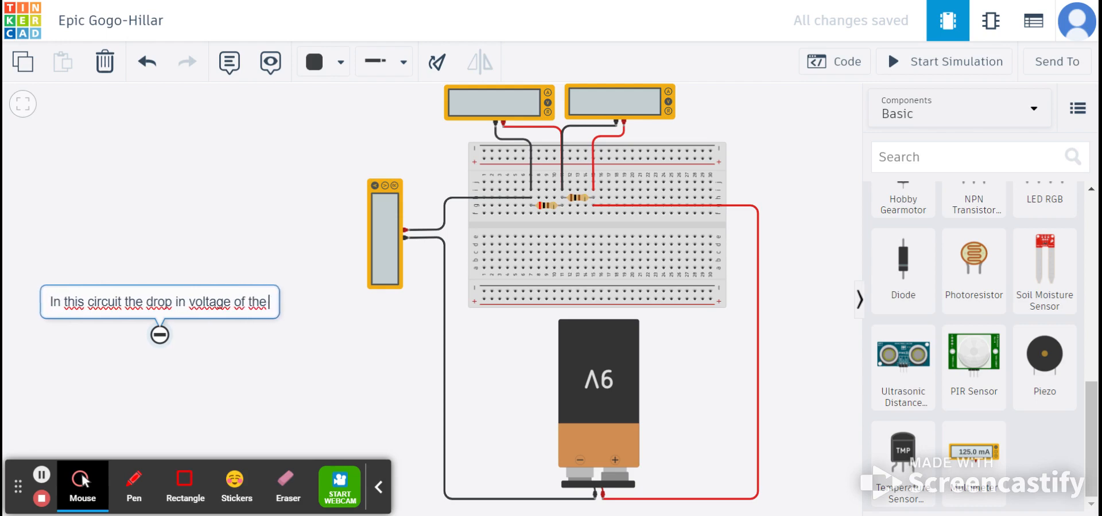
type(" first")
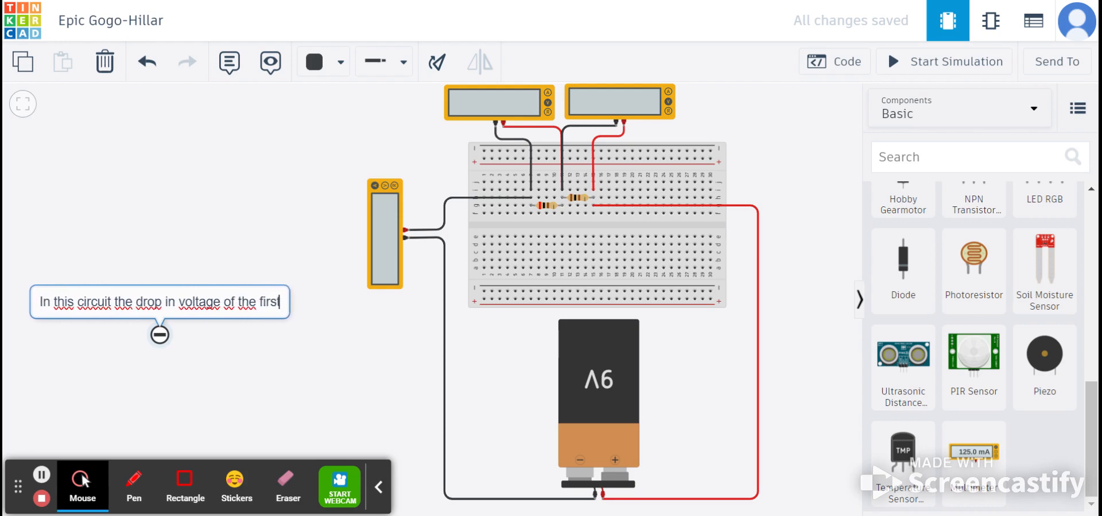
type(" resis")
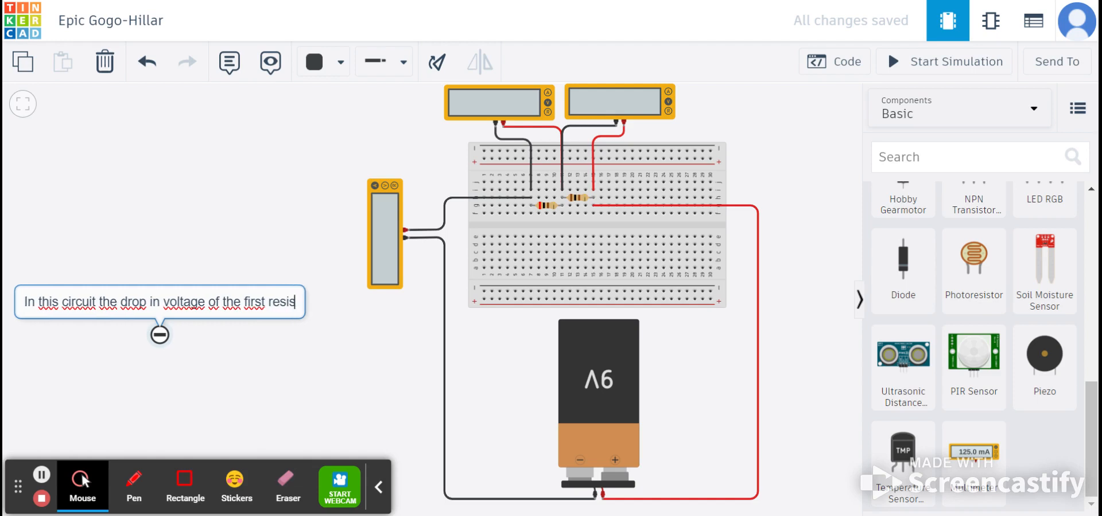
type("tor is")
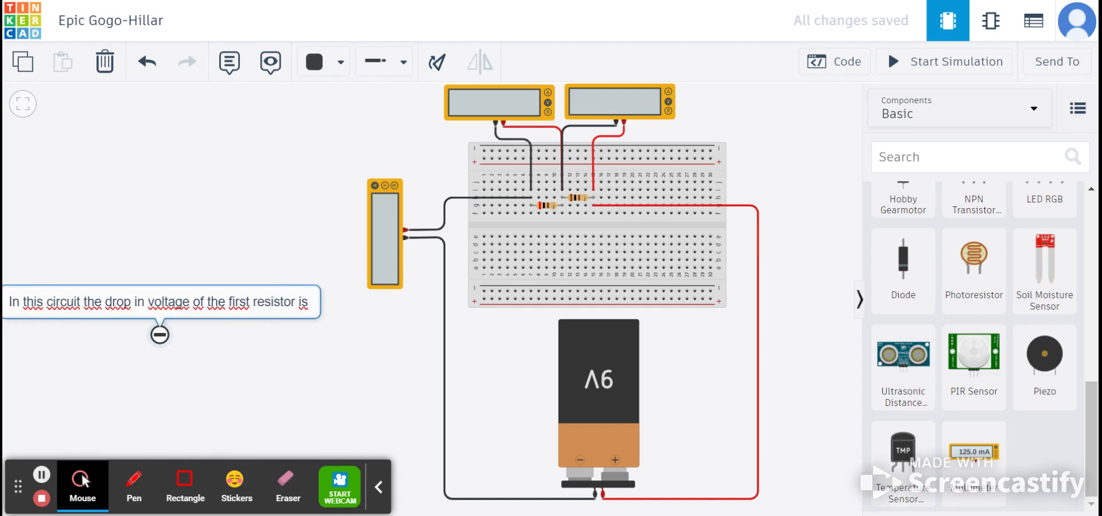
Continue the note's sentence with "twice as high as the", correcting the mistyped letters.
type(" r")
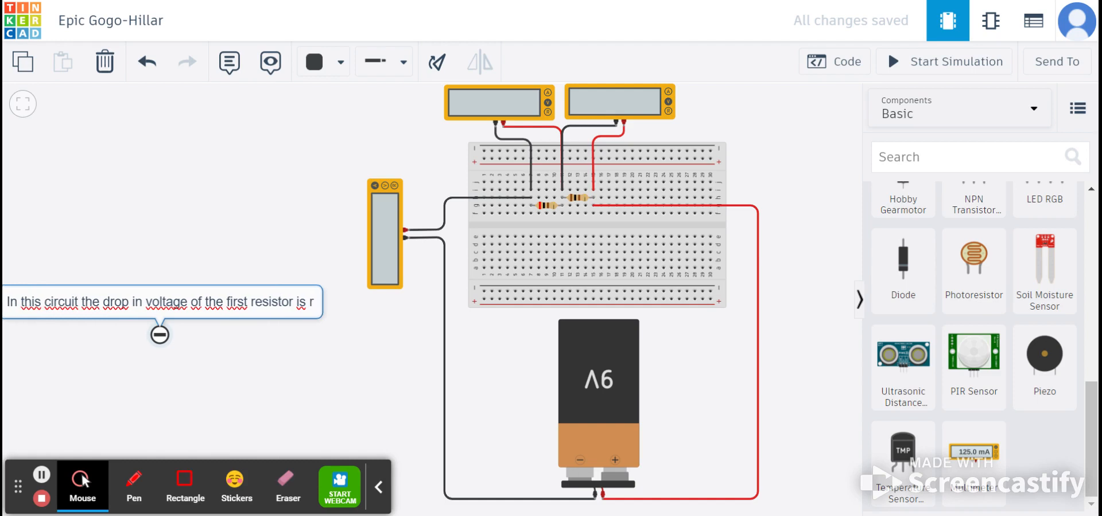
type("w")
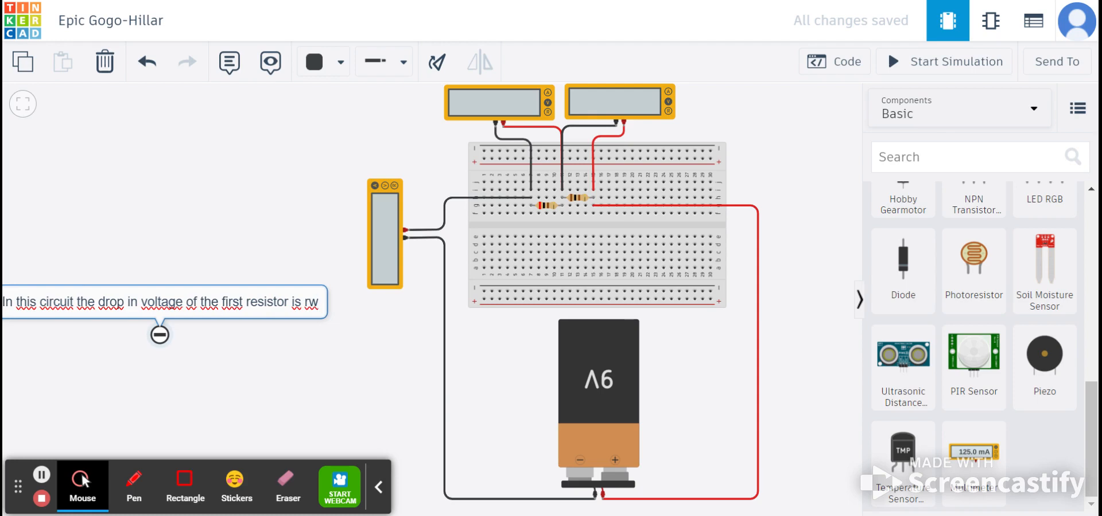
key("BackSpace")
key("BackSpace")
key("BackSpace")
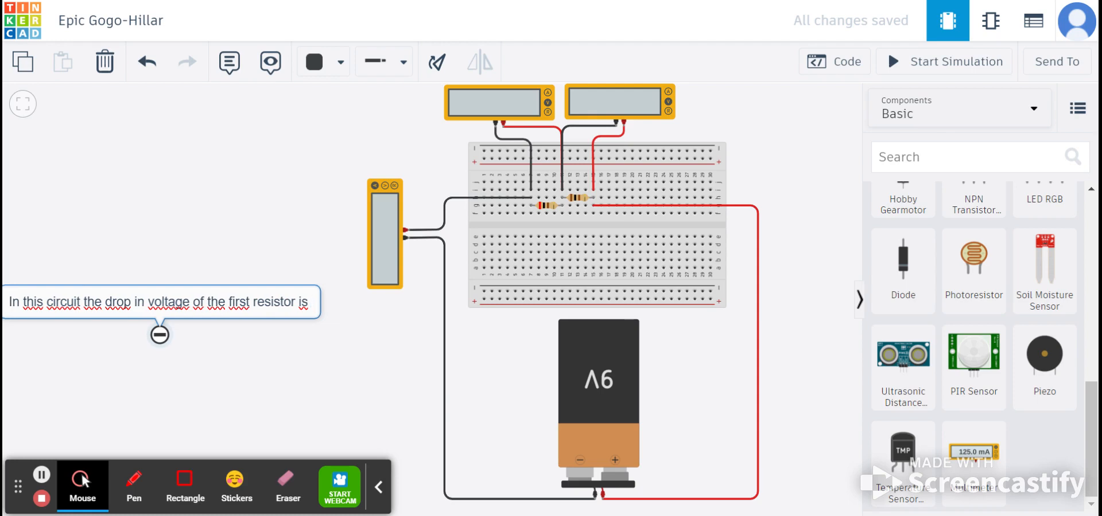
type("tw")
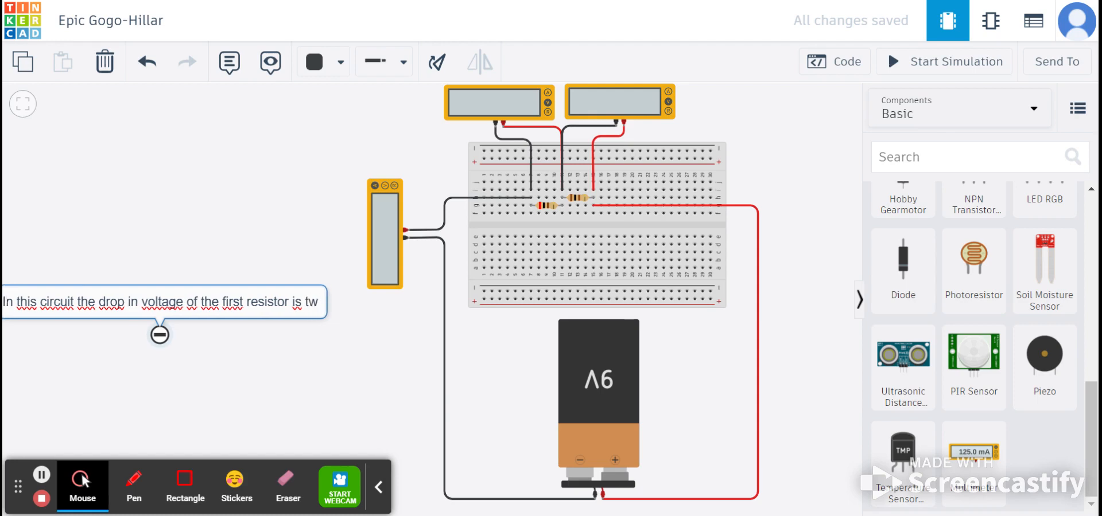
type("ice")
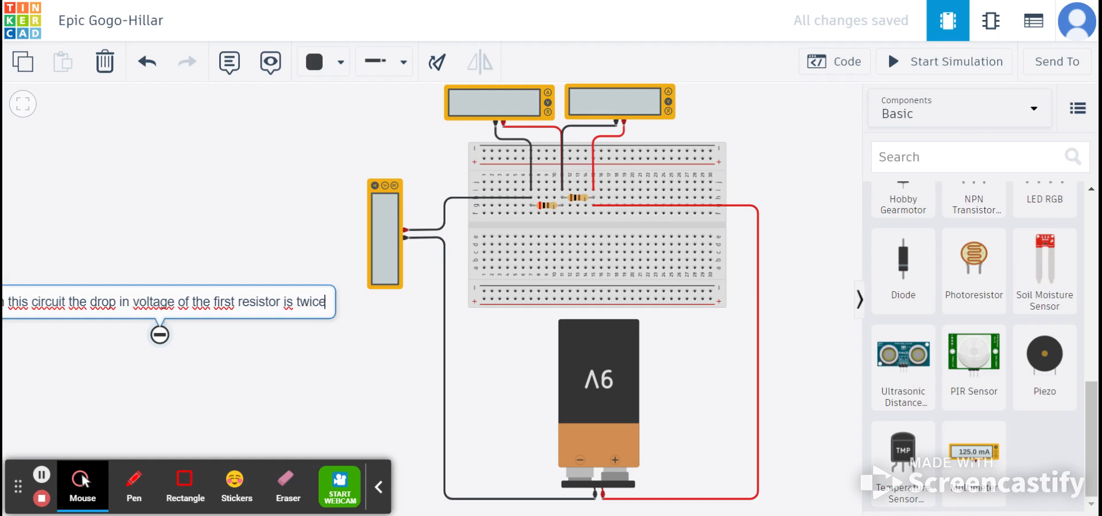
type(" as ")
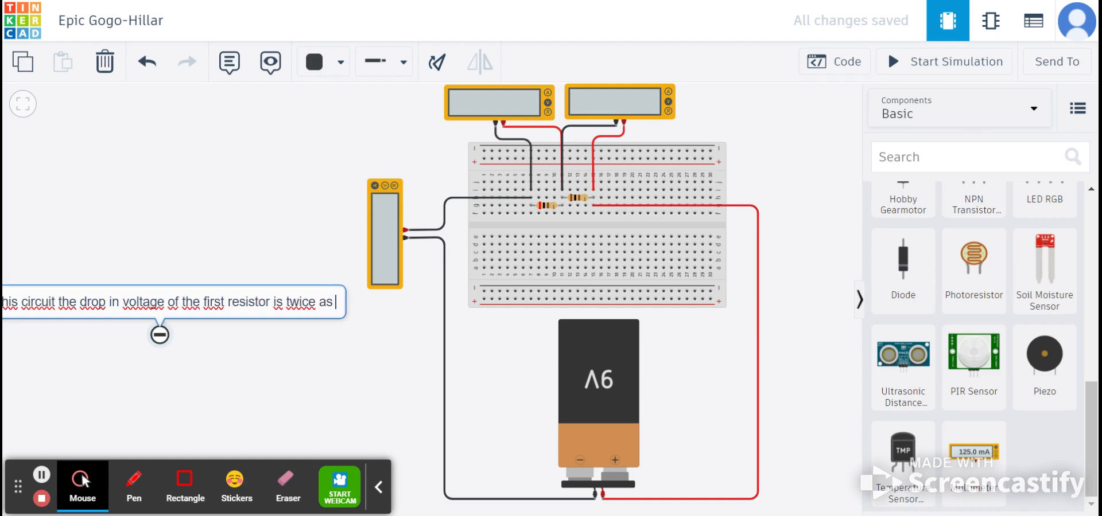
type("high")
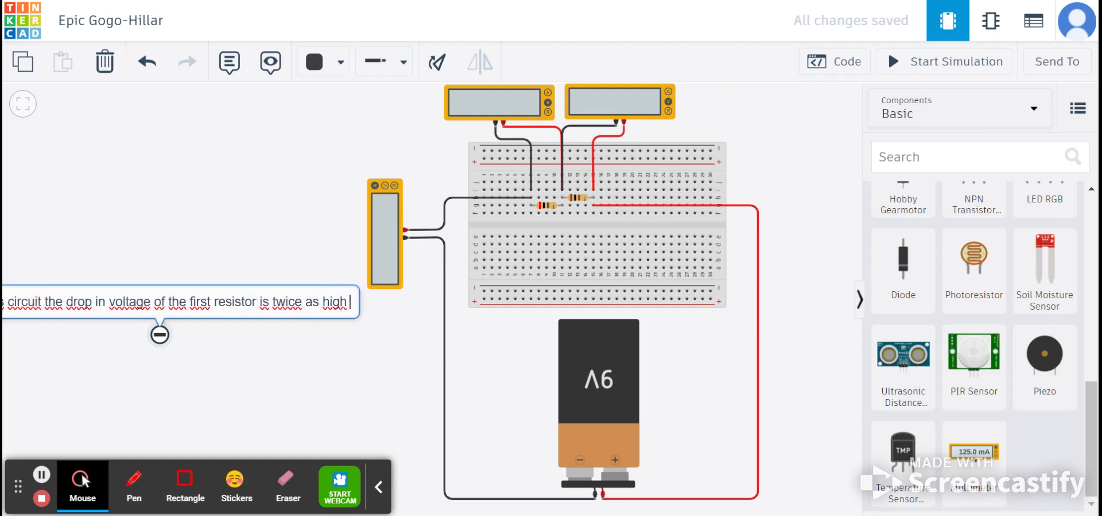
type(" as the")
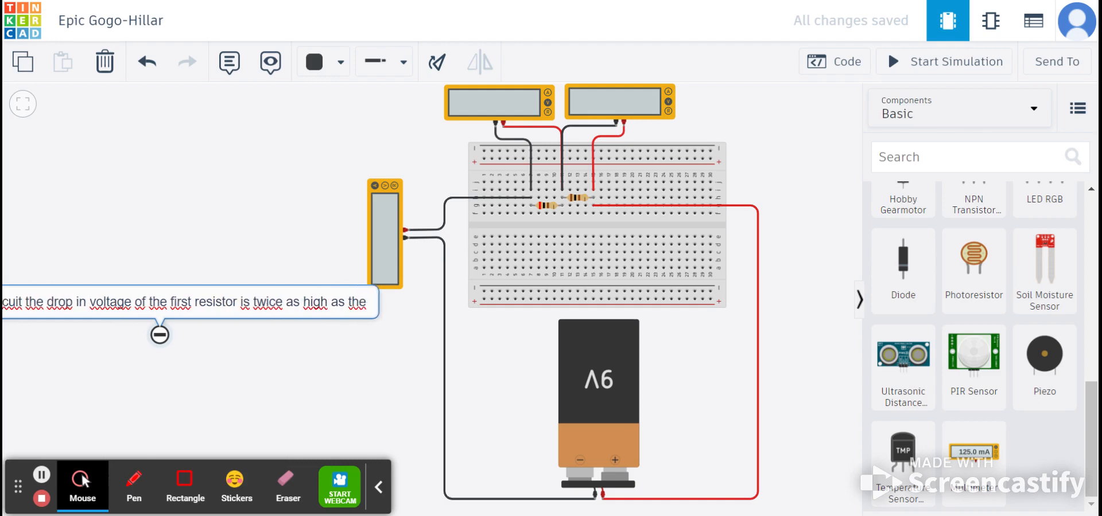
Continue the note's sentence with "drop in voltage og the second one because its value of resistance is double".
type(" d")
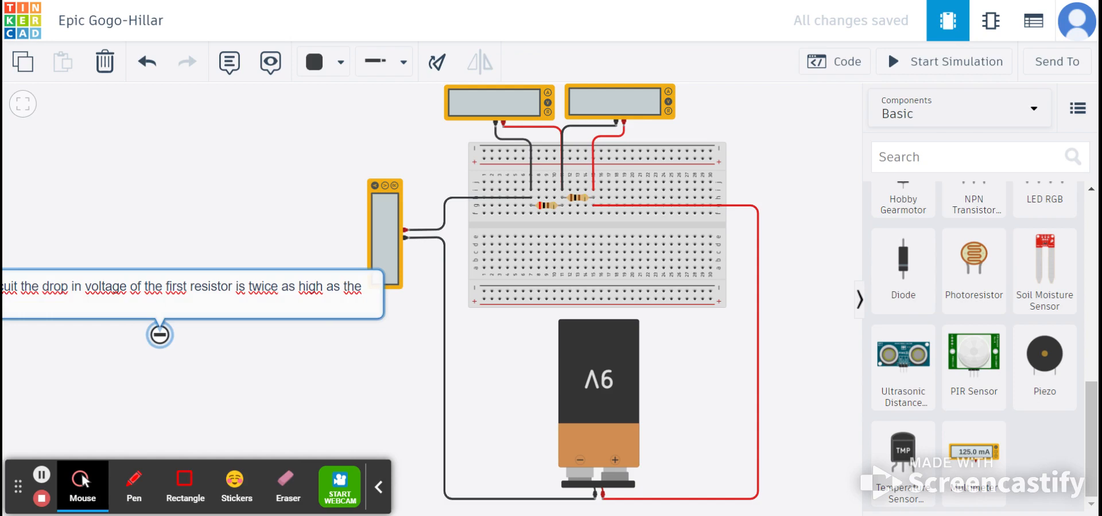
type("oltage og the")
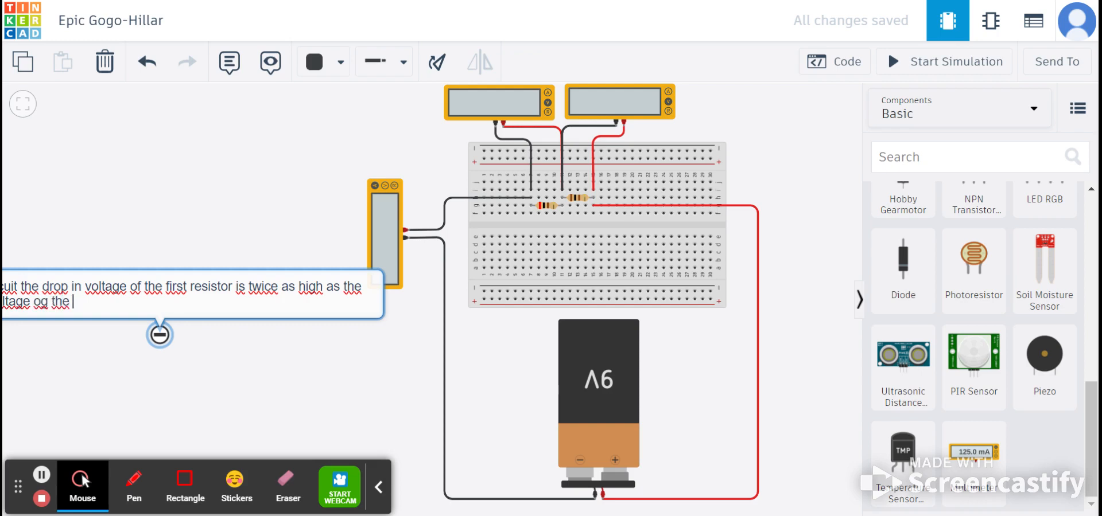
type(" second on")
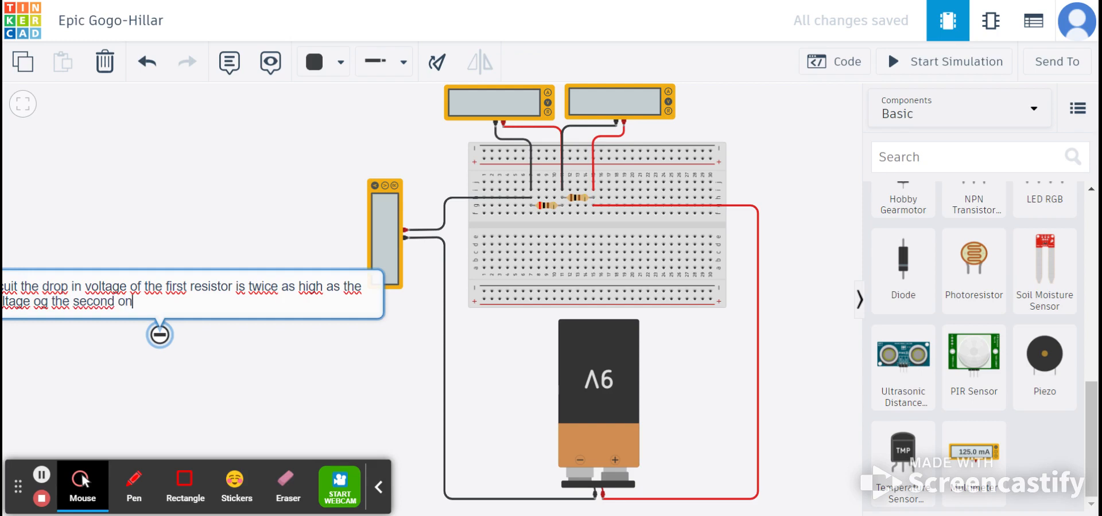
type("e because it")
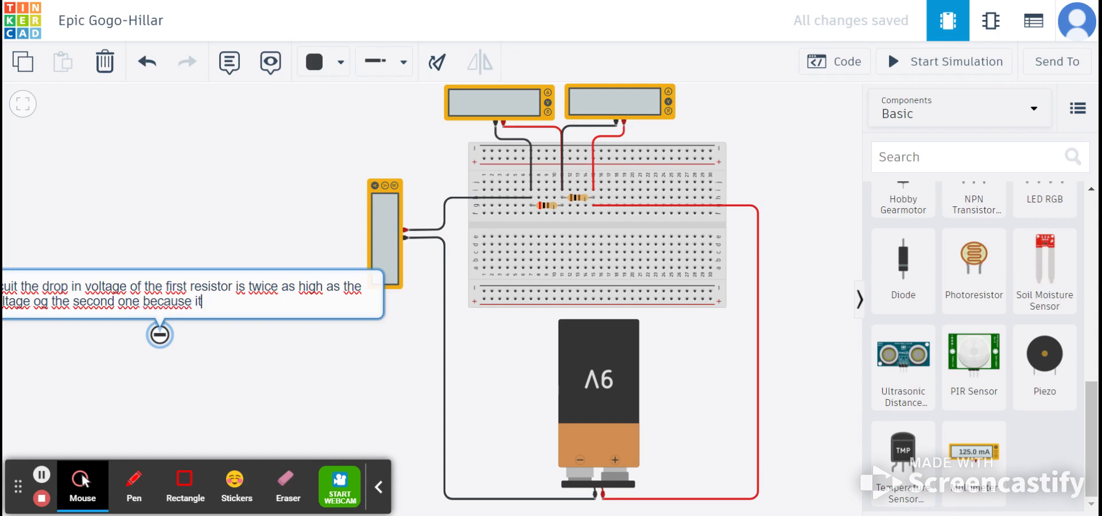
type("s value of resi")
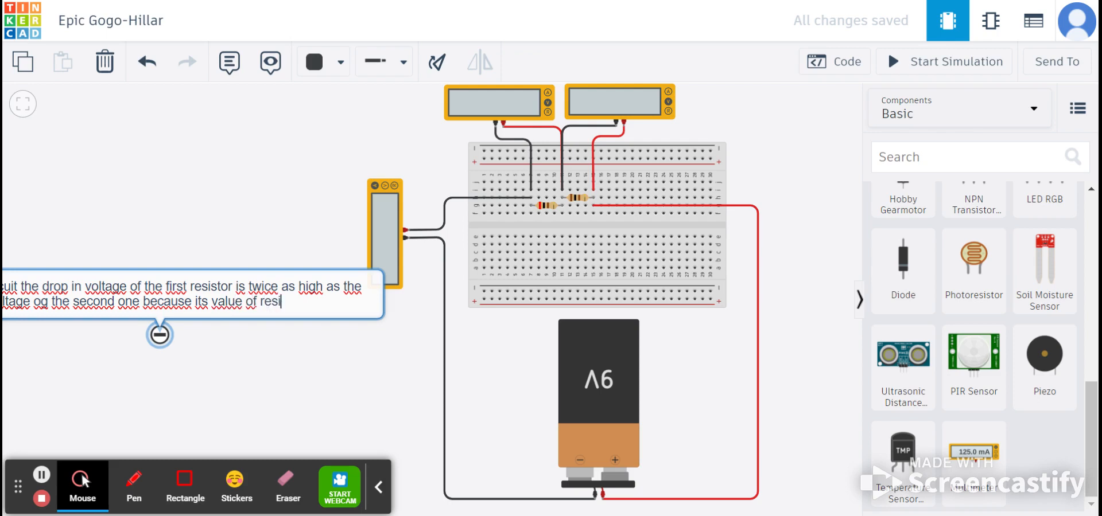
type("stance is")
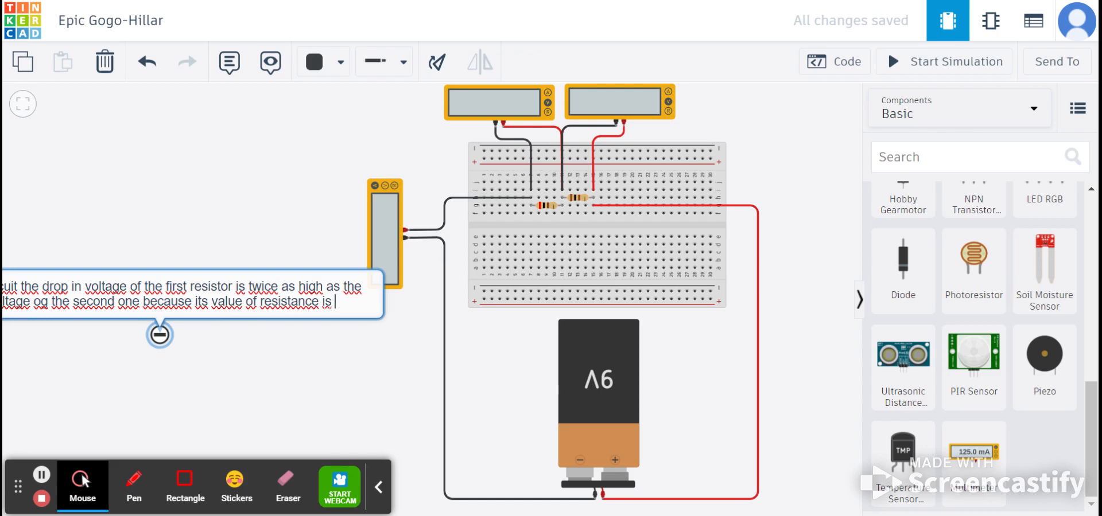
type(" double")
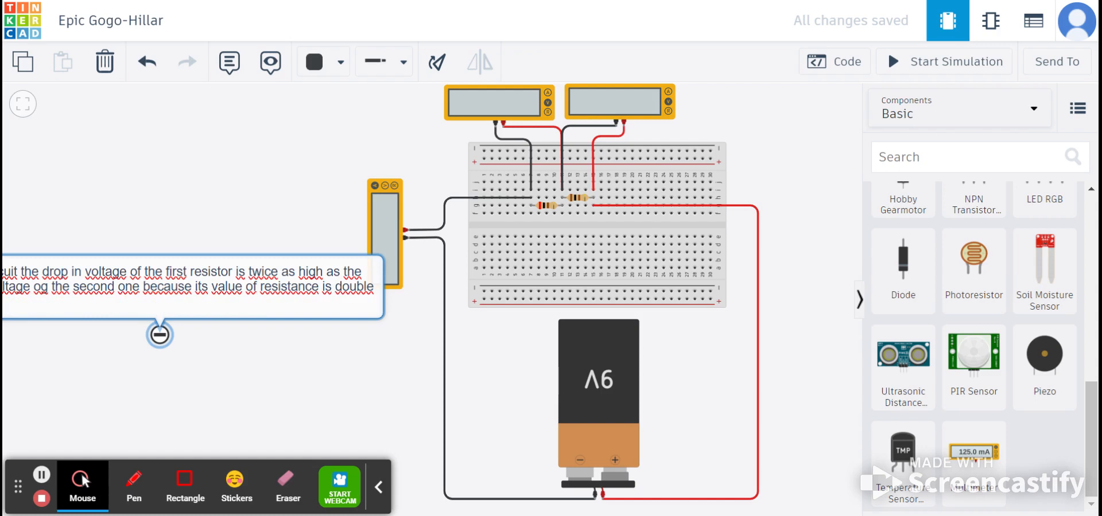
Finish the note with "as well. Current will be the same for both resistors because the are connected in series.".
type("ent will b")
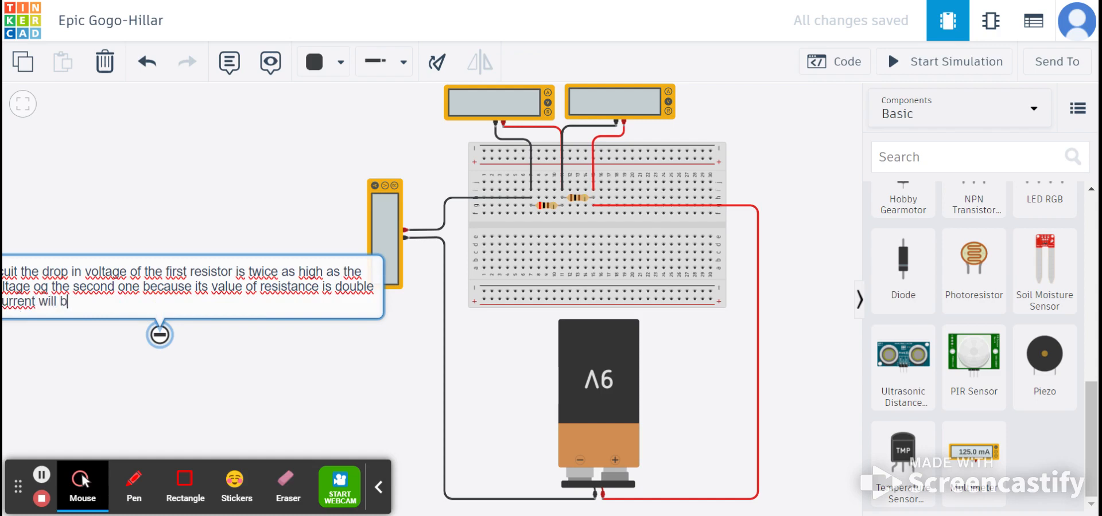
type("e the same f")
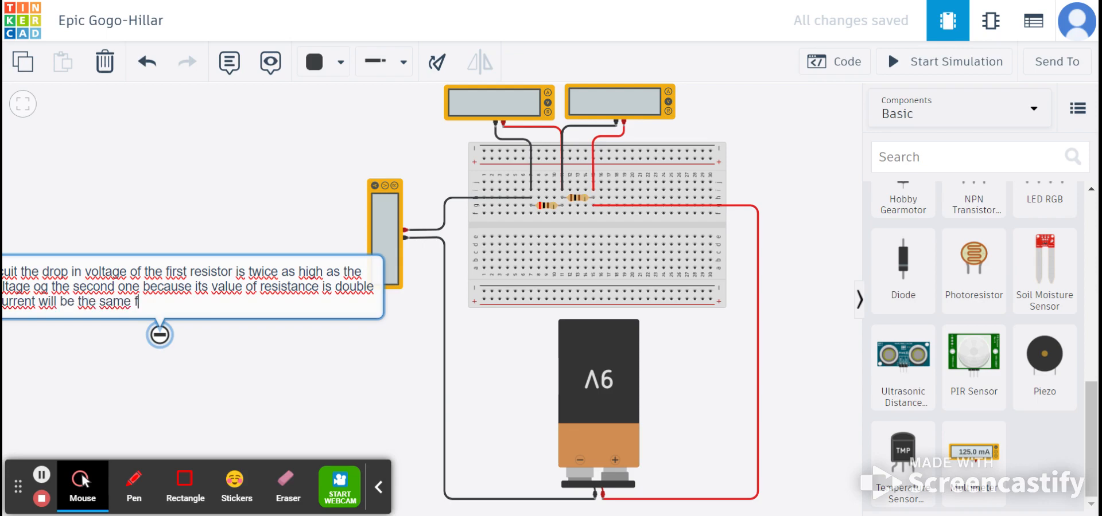
type("or both res")
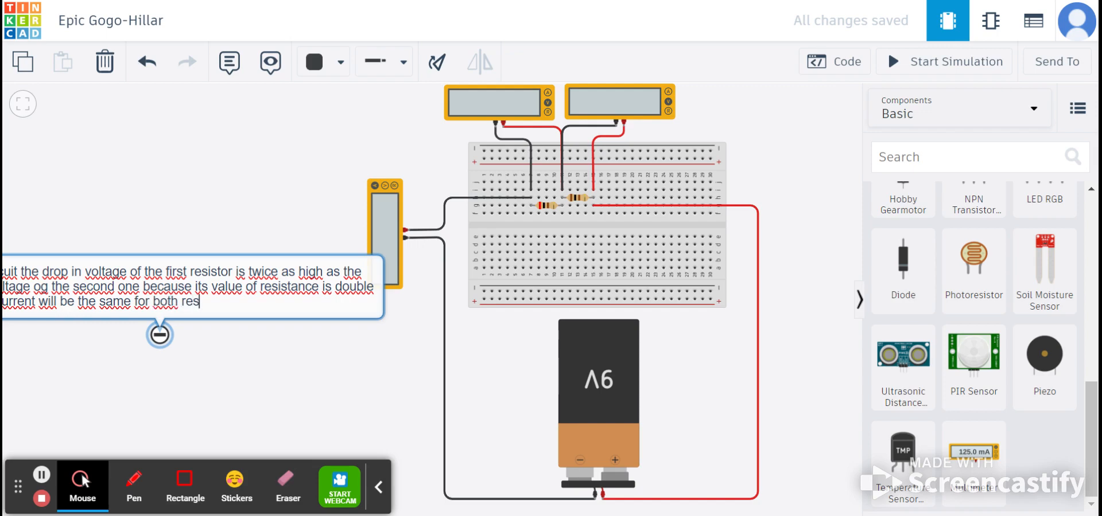
type("istro")
type("because")
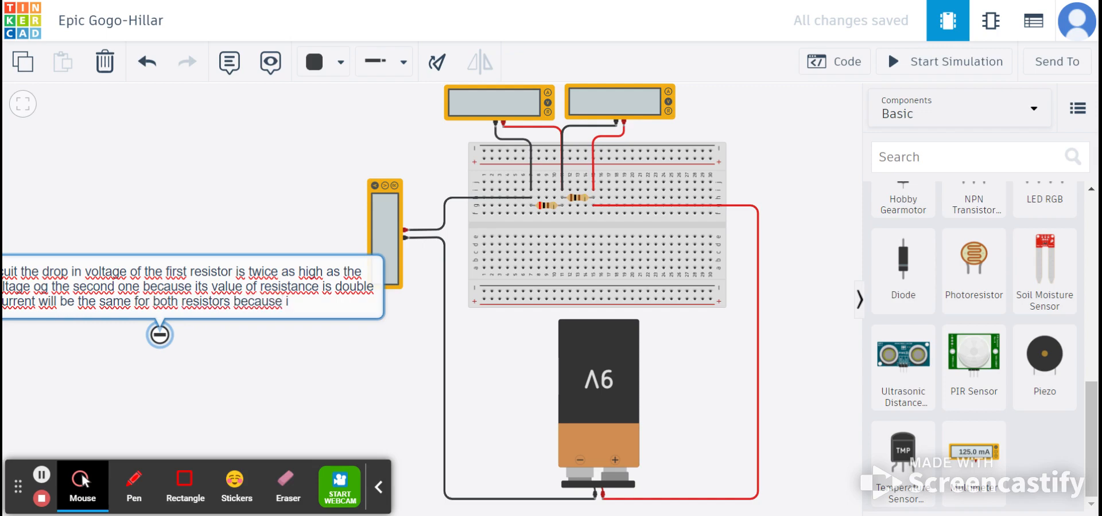
type(" the are conne")
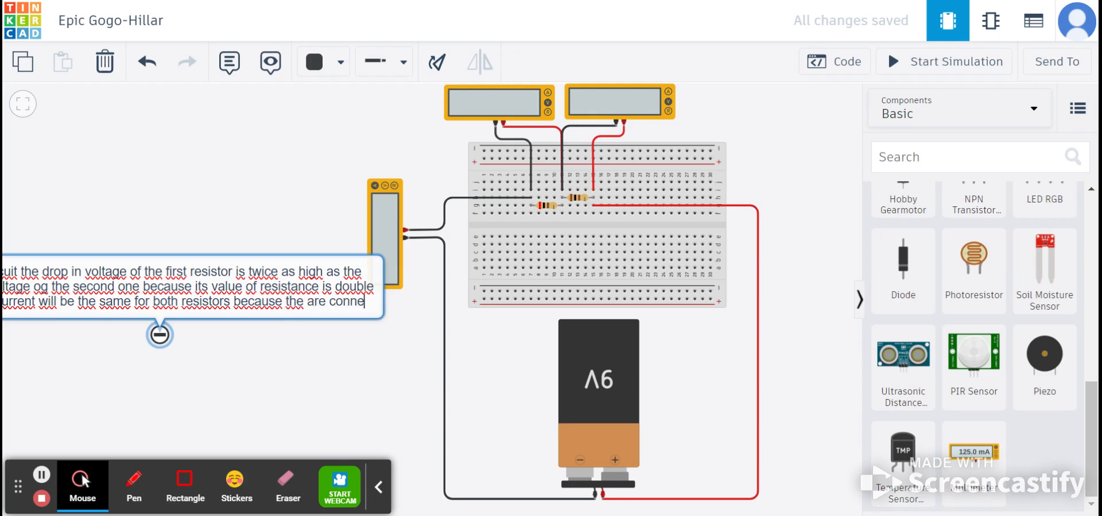
type("cted i")
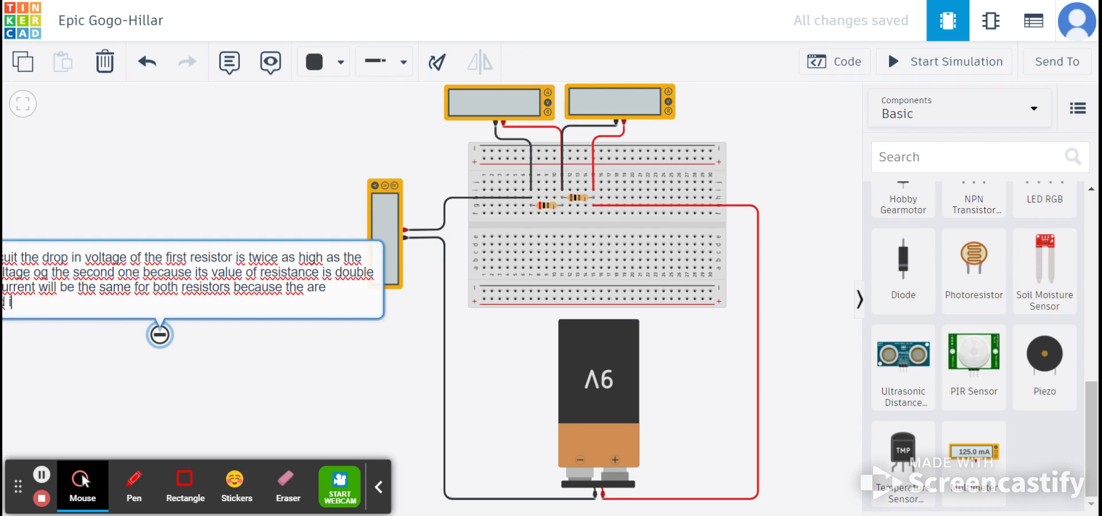
type("n series.")
left_click(246, 356)
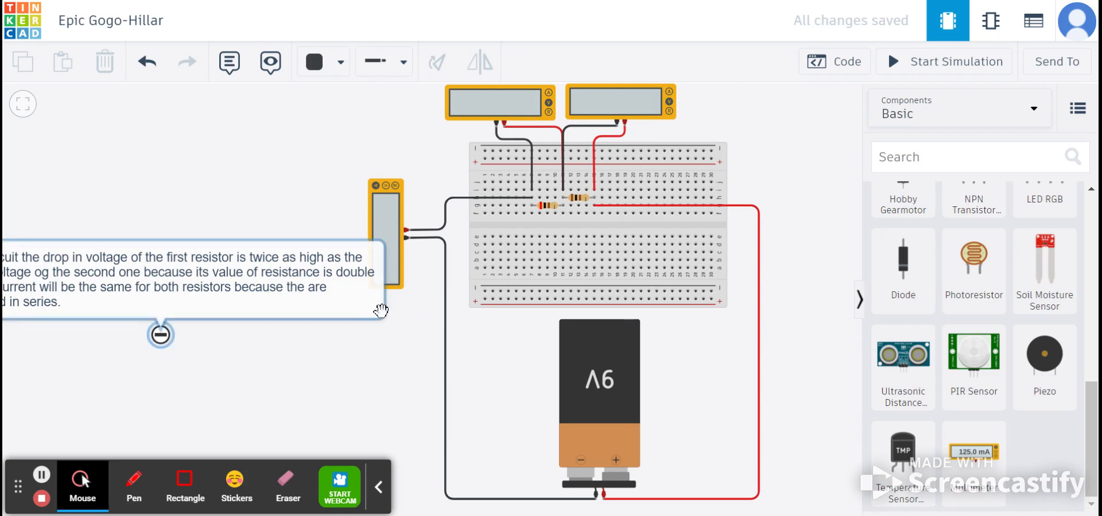
Move the note up to the empty area above the vertical multimeter, so that its text no longer covers the circuit.
left_click(315, 315)
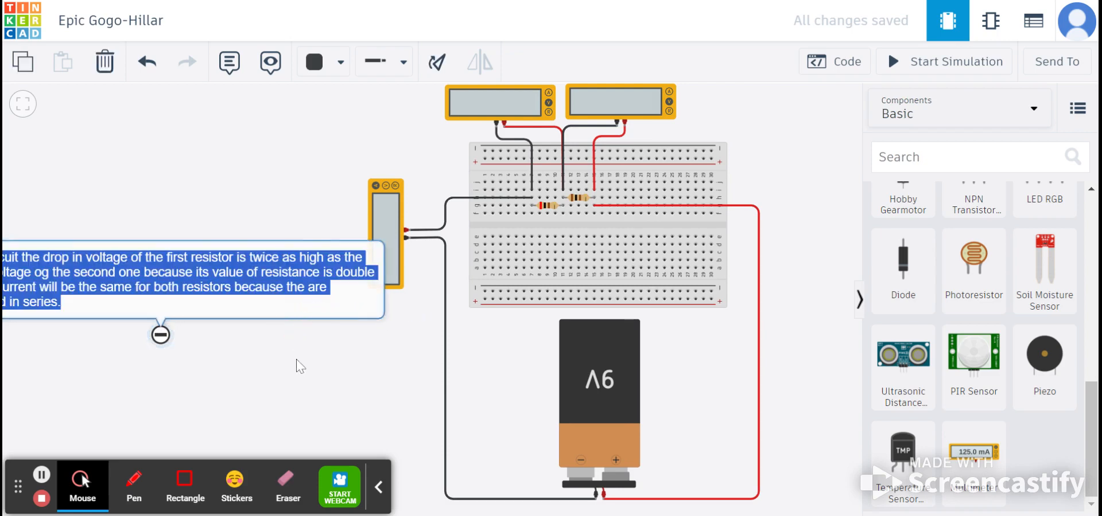
scroll(298, 361, "down", 1)
scroll(268, 350, "down", 1)
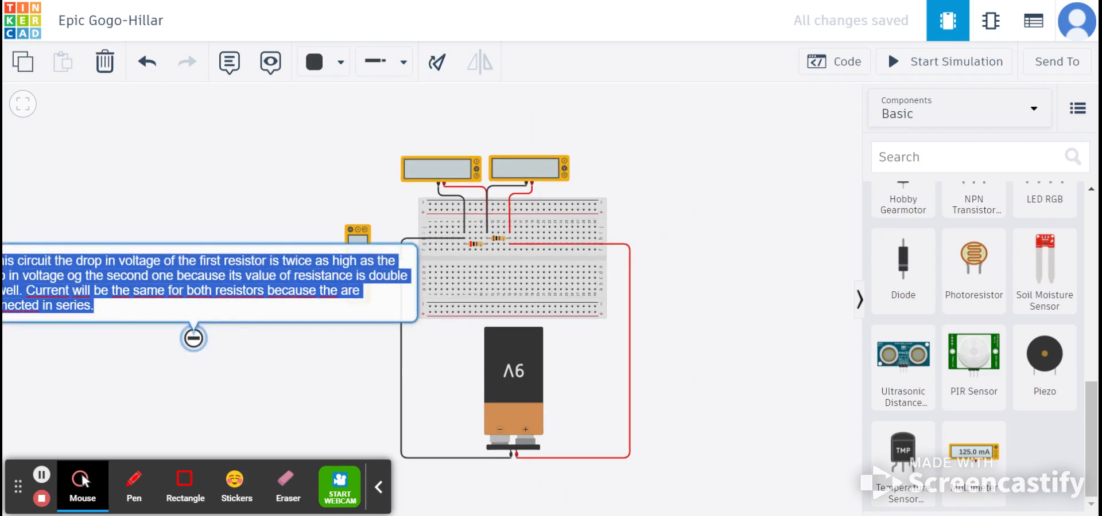
left_click(154, 348)
left_click_drag(187, 319, 222, 264)
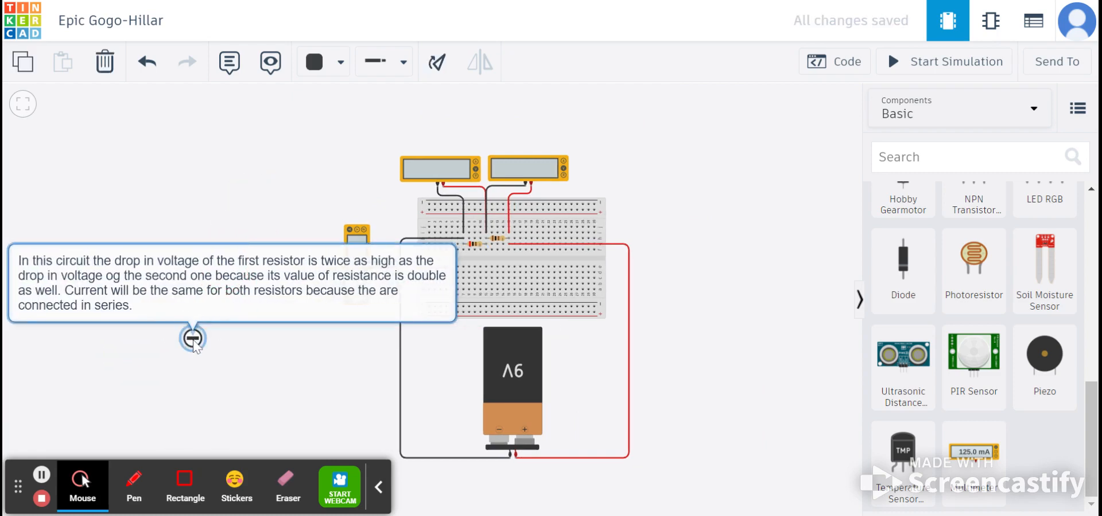
left_click_drag(192, 338, 225, 172)
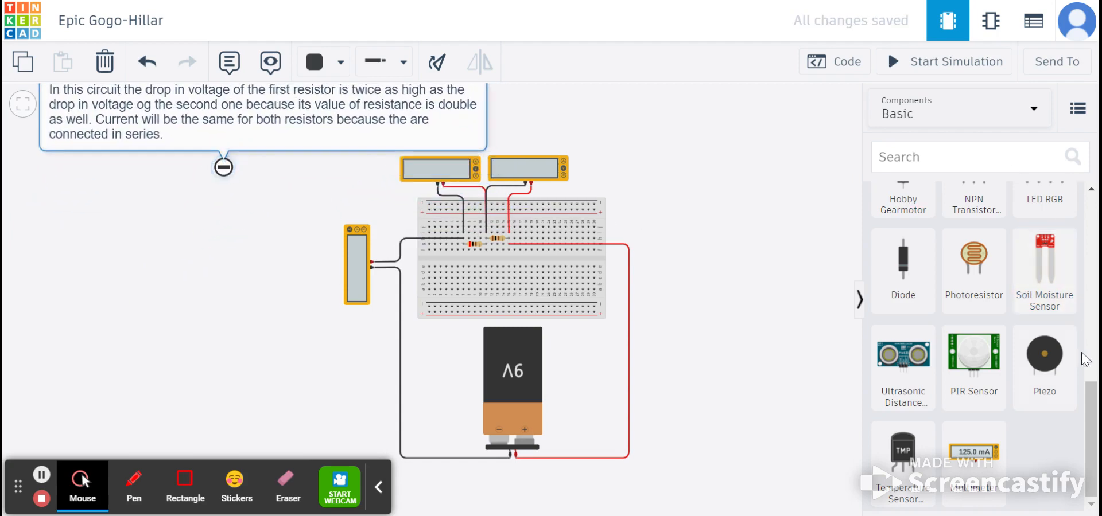
left_click(1091, 190)
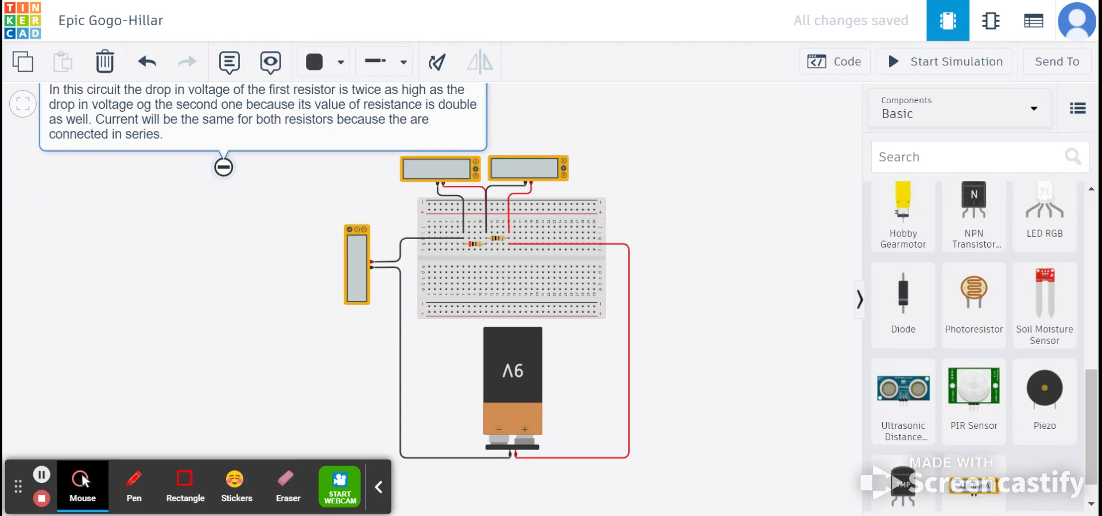
scroll(661, 149, "up", 1)
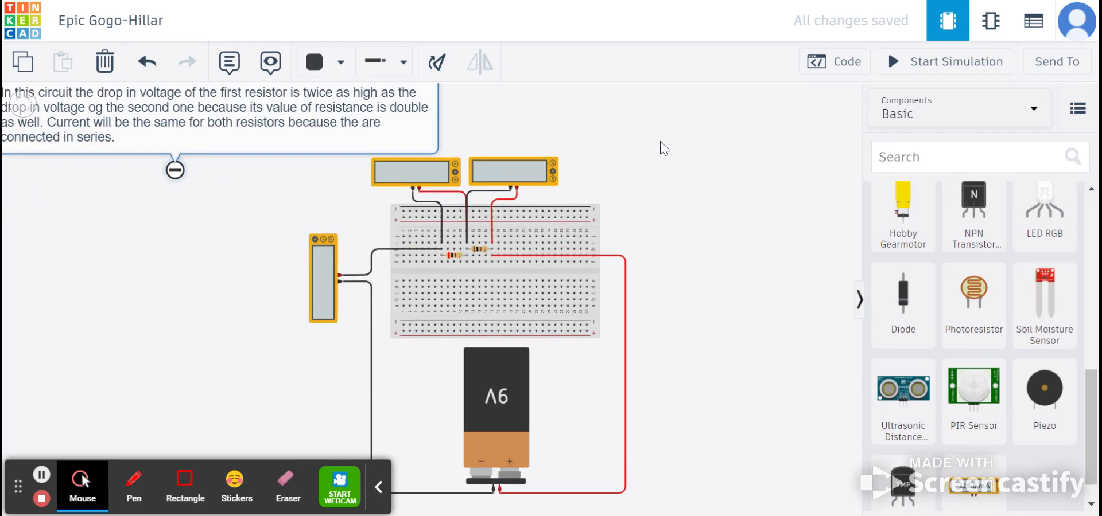
scroll(654, 158, "down", 1)
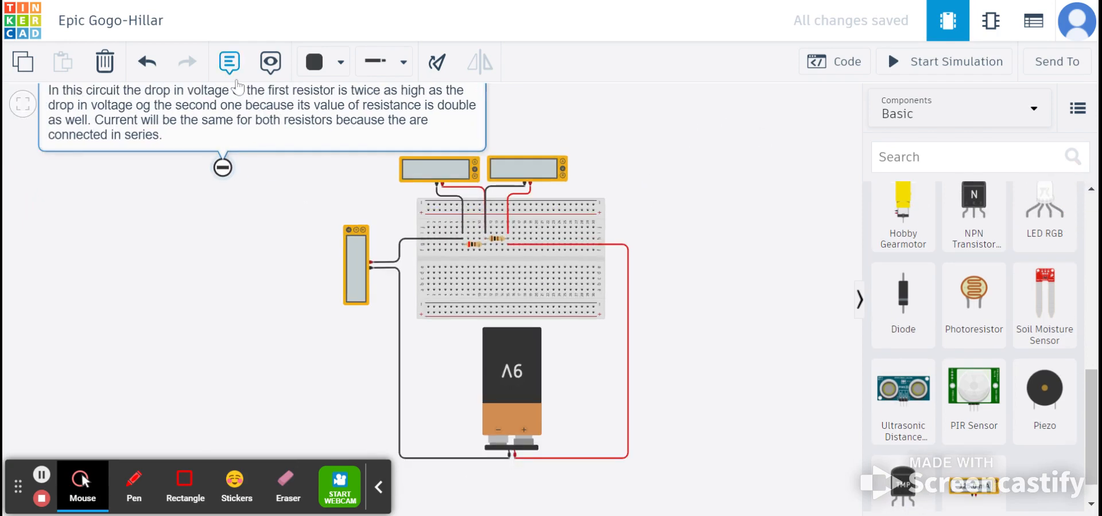
mouse_move(226, 167)
left_mouse_down()
mouse_move(185, 222)
mouse_move(246, 177)
mouse_move(226, 167)
left_mouse_up()
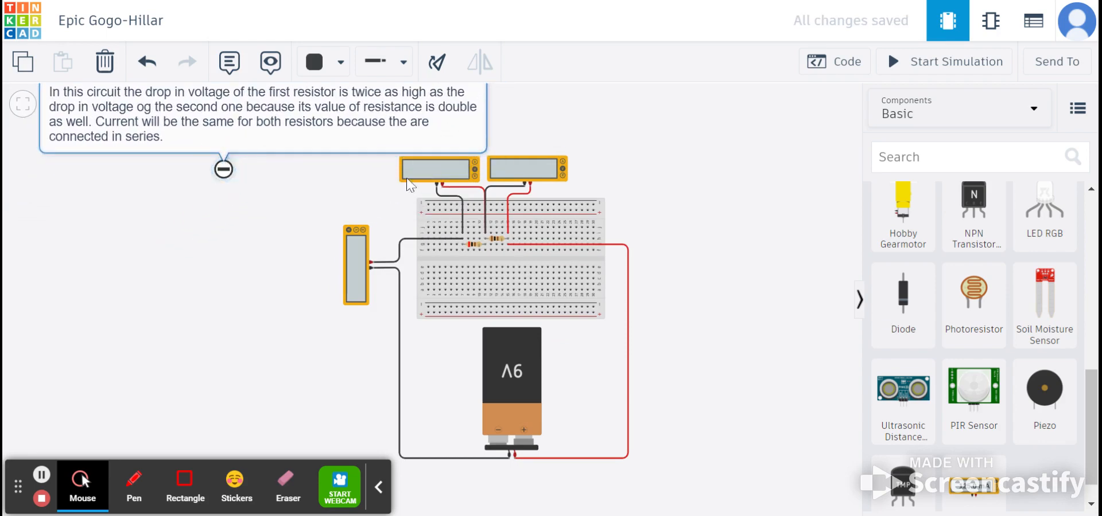
Rename the circuit design as "act1" and deselect the note.
left_click(105, 20)
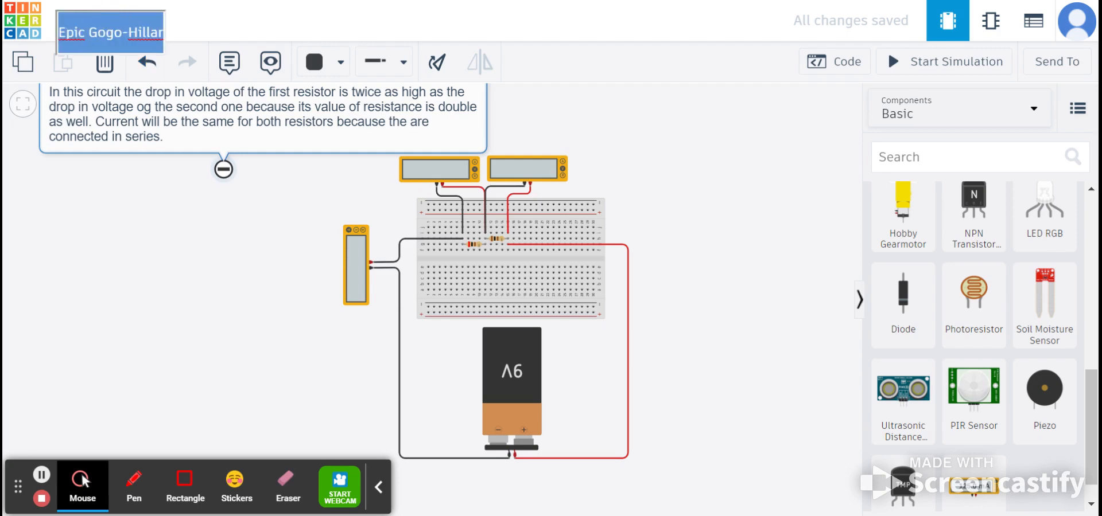
type("a")
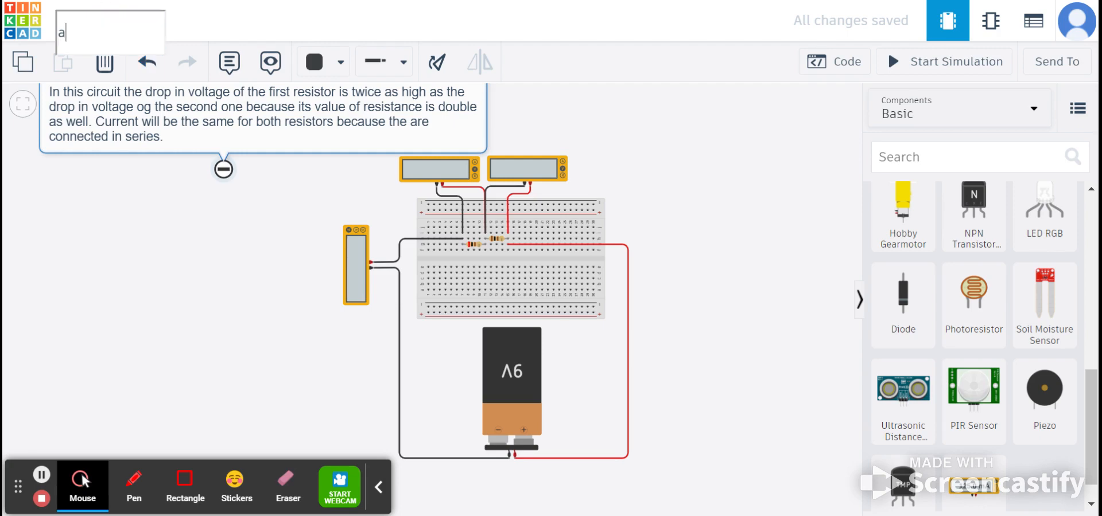
type("ct1")
key("Return")
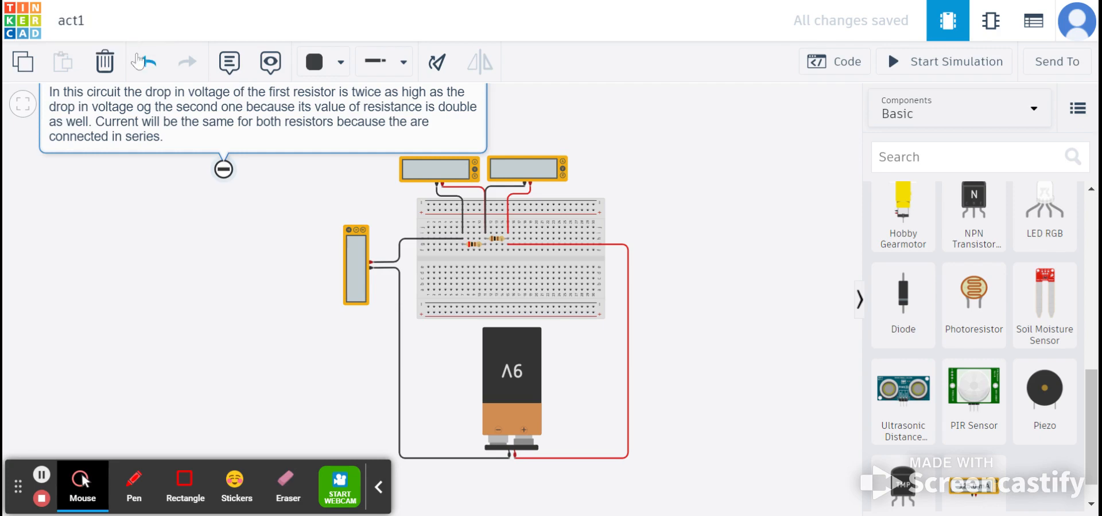
left_click_drag(260, 250, 260, 253)
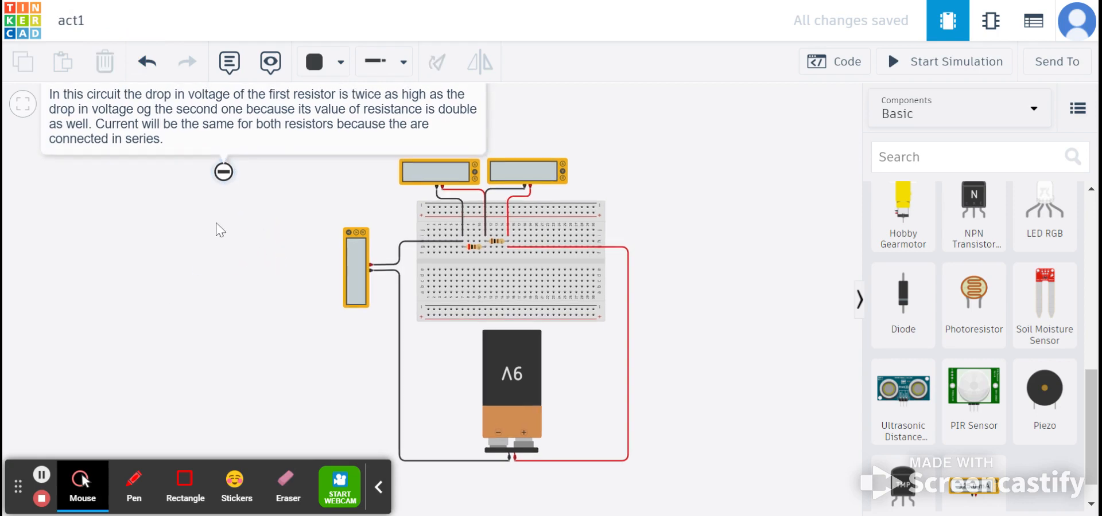